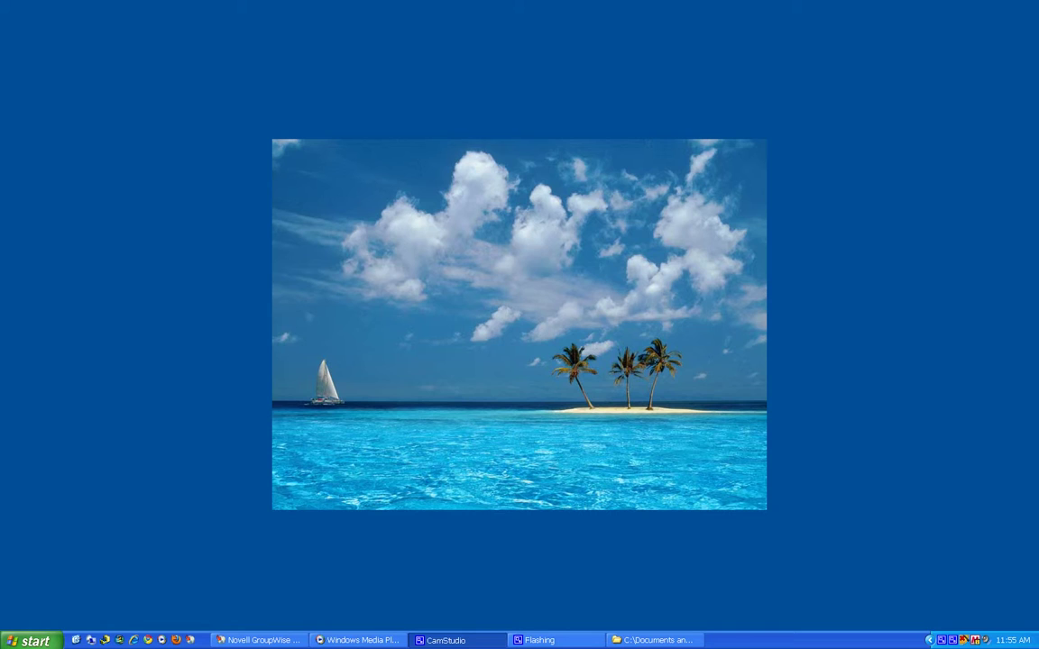
Step: Launch Internet Explorer, open the PortGIS Resource Center from the intranet in a maximized window, and start PortGIS Present Conditions
{"action": "left_click", "coordinate": [689, 213]}
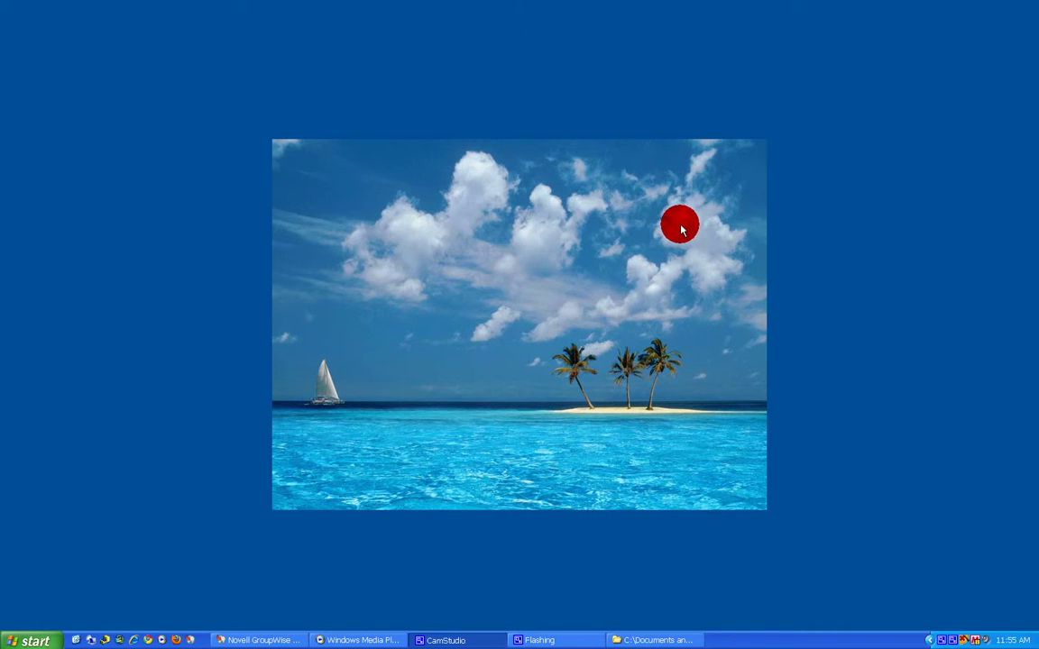
{"action": "left_click", "coordinate": [133, 639]}
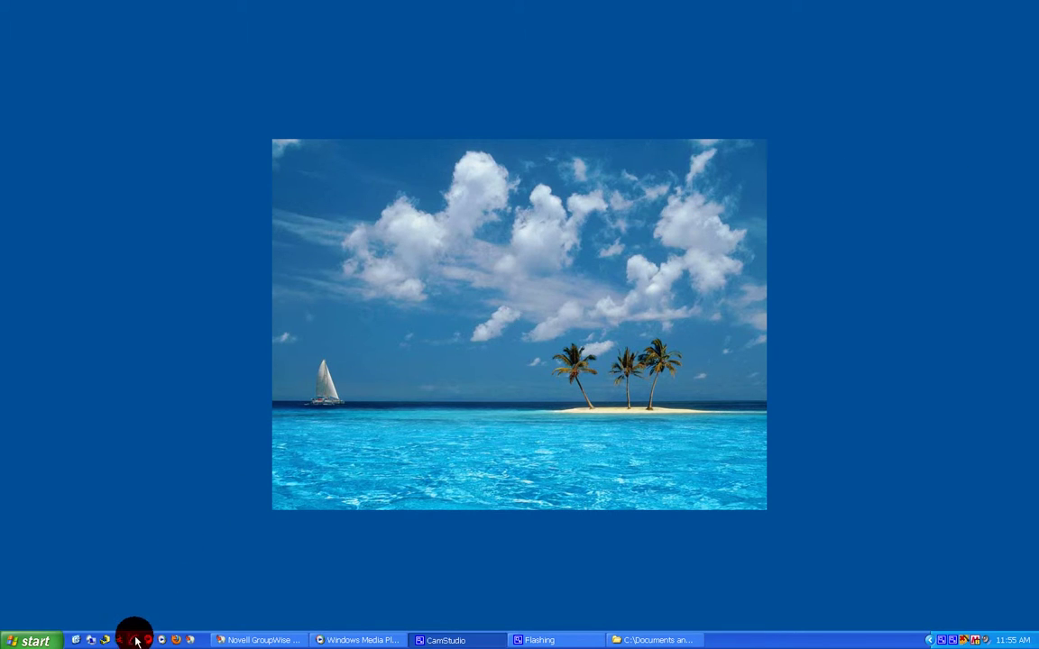
{"action": "left_click", "coordinate": [230, 591]}
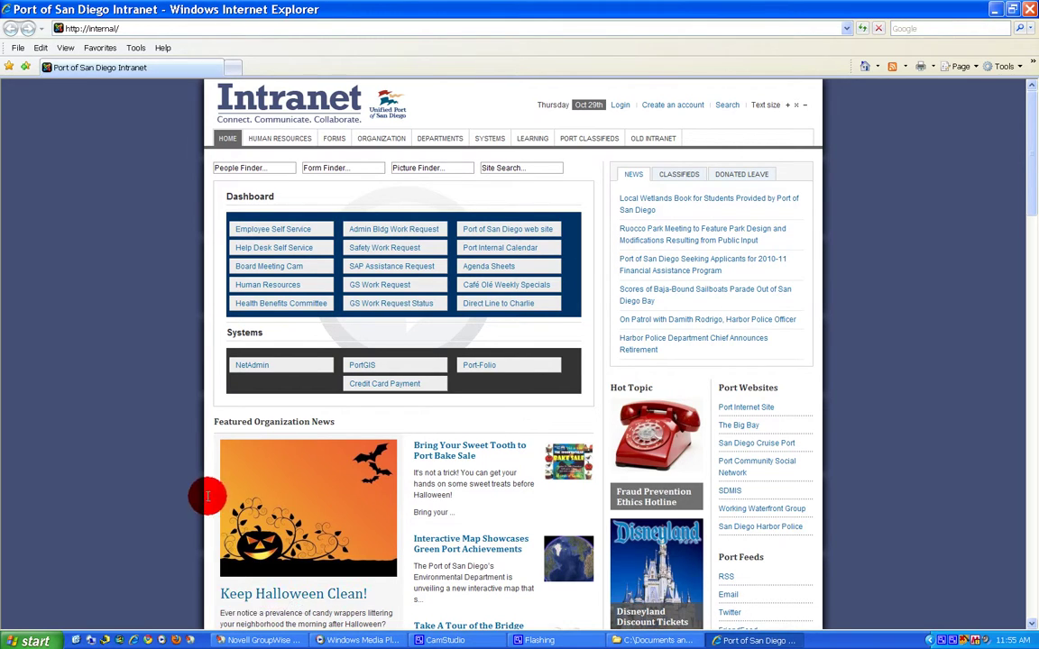
{"action": "left_click", "coordinate": [443, 367]}
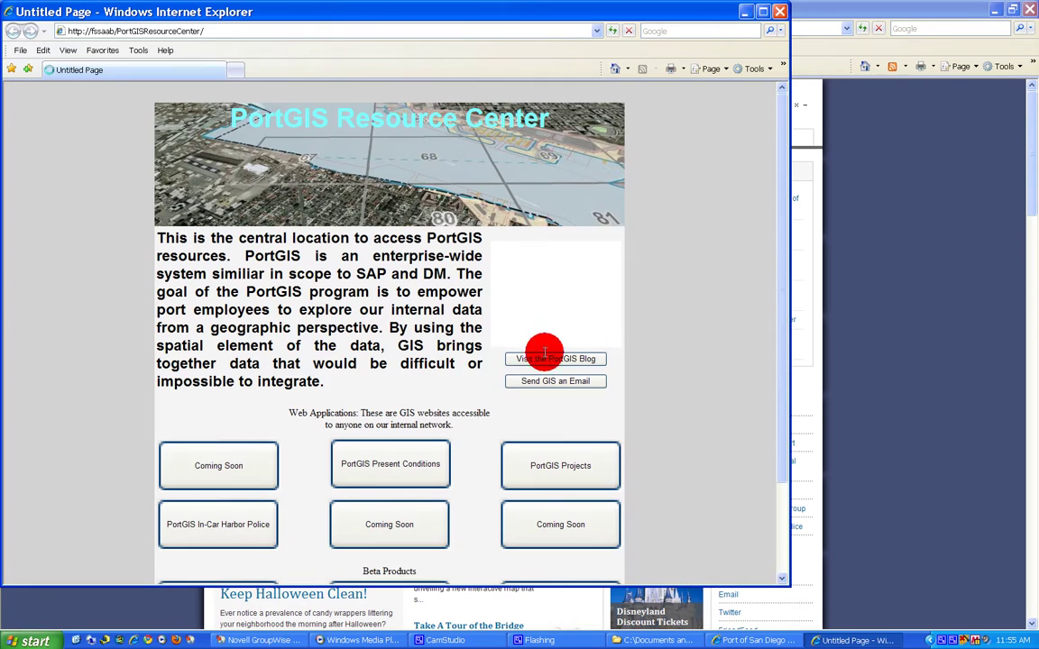
{"action": "left_click", "coordinate": [995, 10]}
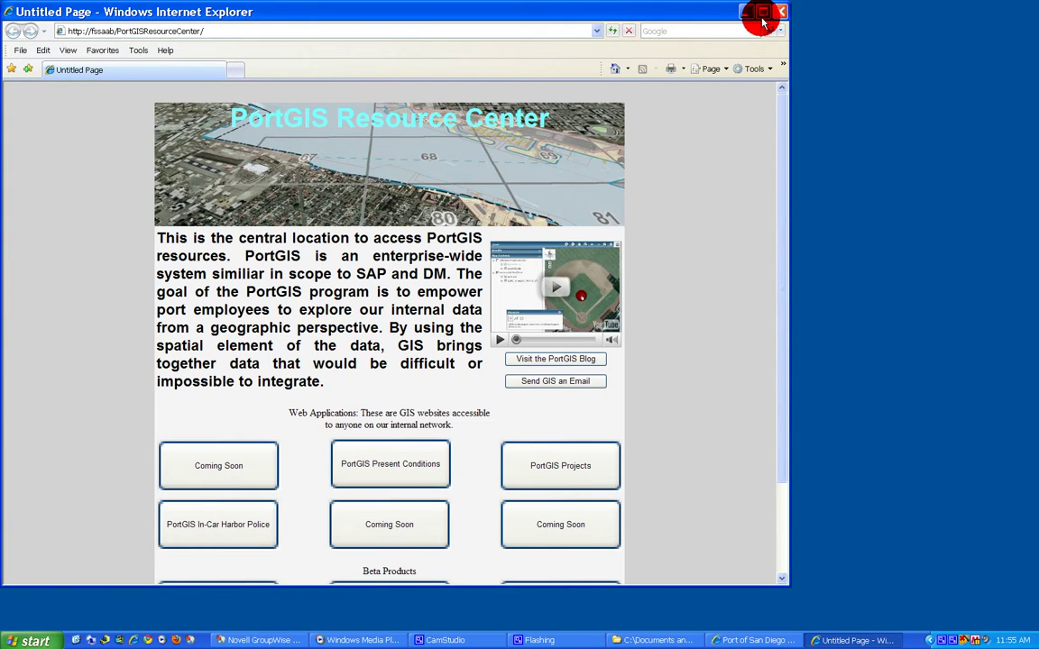
{"action": "left_click", "coordinate": [763, 12]}
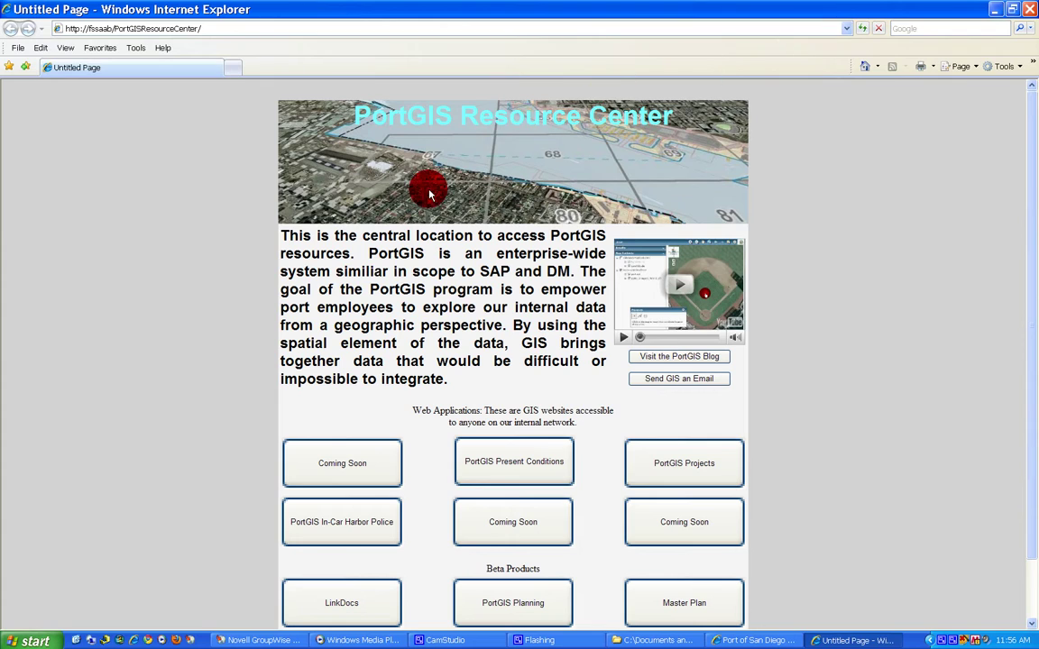
{"action": "left_click", "coordinate": [521, 464]}
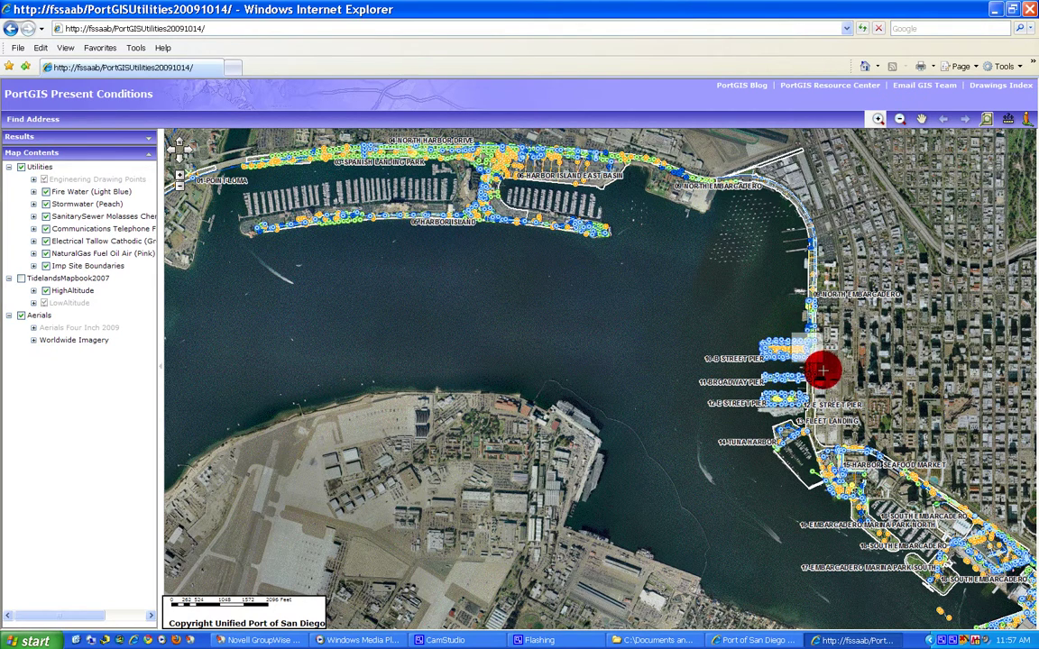
Step: Focus the map on B Street Pier and hide the six utility layers from Fire Water through NaturalGas, keeping Engineering Drawing Points and Imp Site Boundaries
{"action": "left_click_drag", "start_coordinate": [762, 338], "coordinate": [828, 370]}
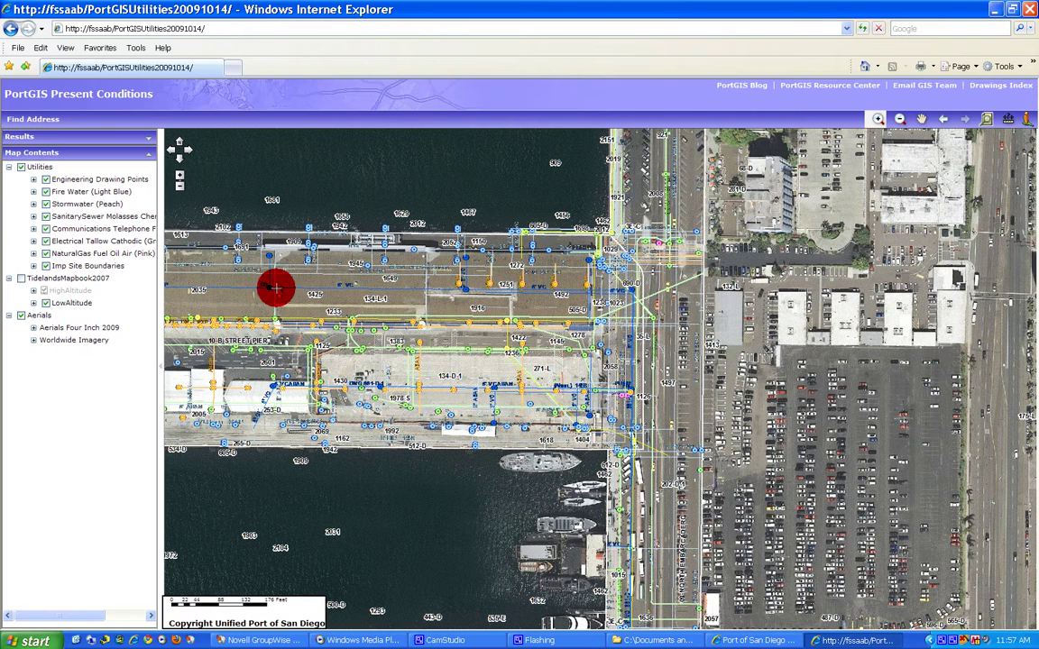
{"action": "left_click", "coordinate": [46, 192]}
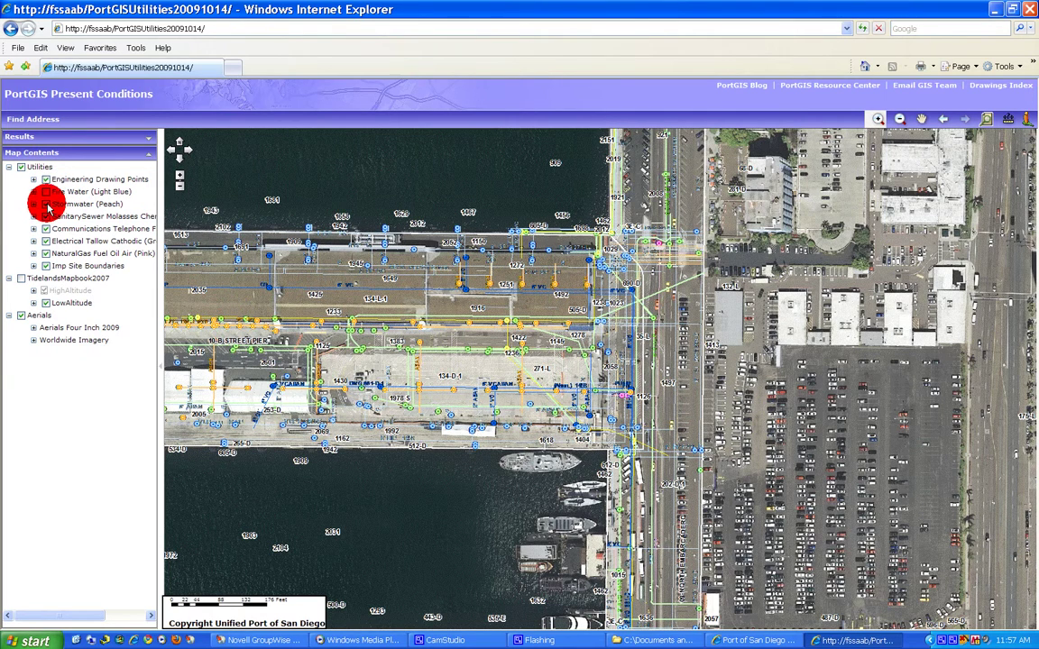
{"action": "left_click", "coordinate": [46, 203]}
{"action": "left_click", "coordinate": [46, 216]}
{"action": "left_click", "coordinate": [46, 228]}
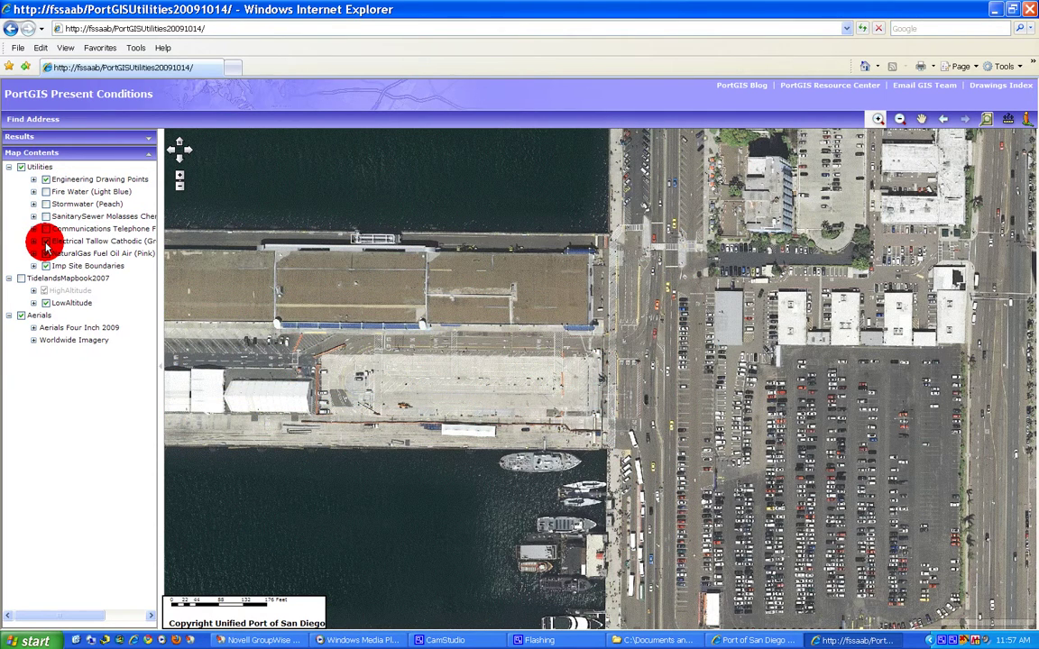
{"action": "left_click", "coordinate": [46, 241]}
{"action": "left_click", "coordinate": [46, 255]}
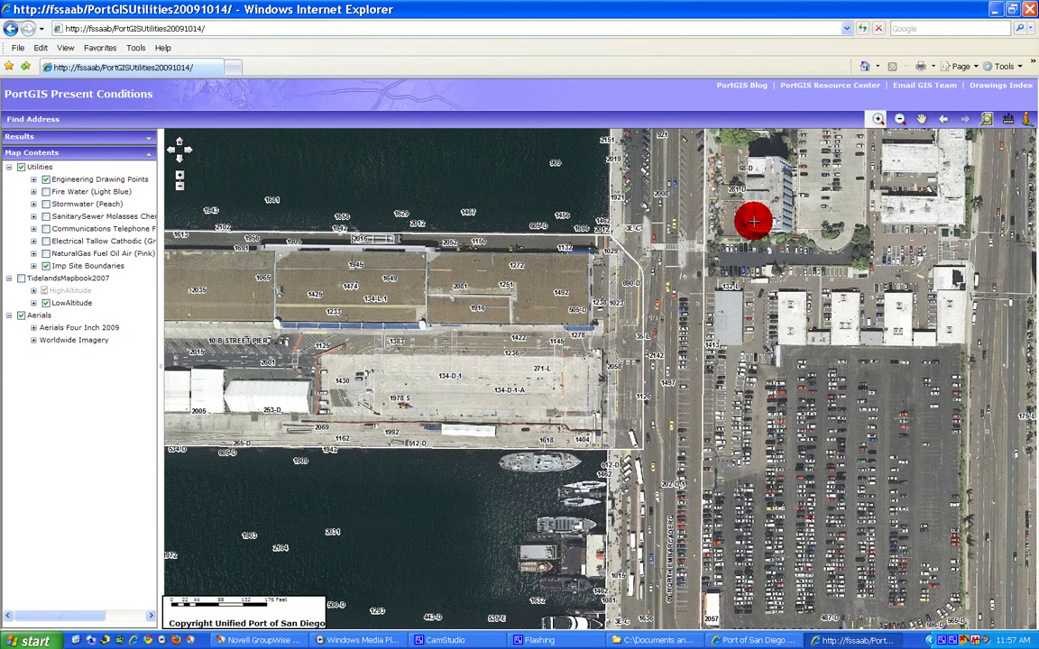
Step: Identify the engineering drawings around point 1272 on B Street Pier and review the list of matching drawings
{"action": "left_click", "coordinate": [986, 118]}
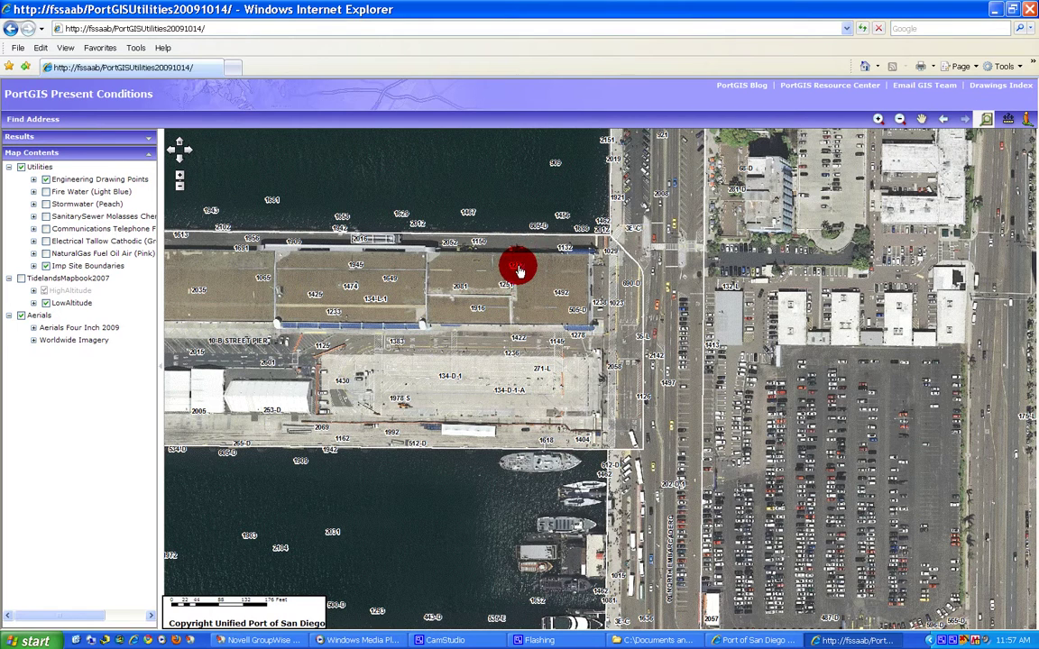
{"action": "left_click", "coordinate": [611, 260]}
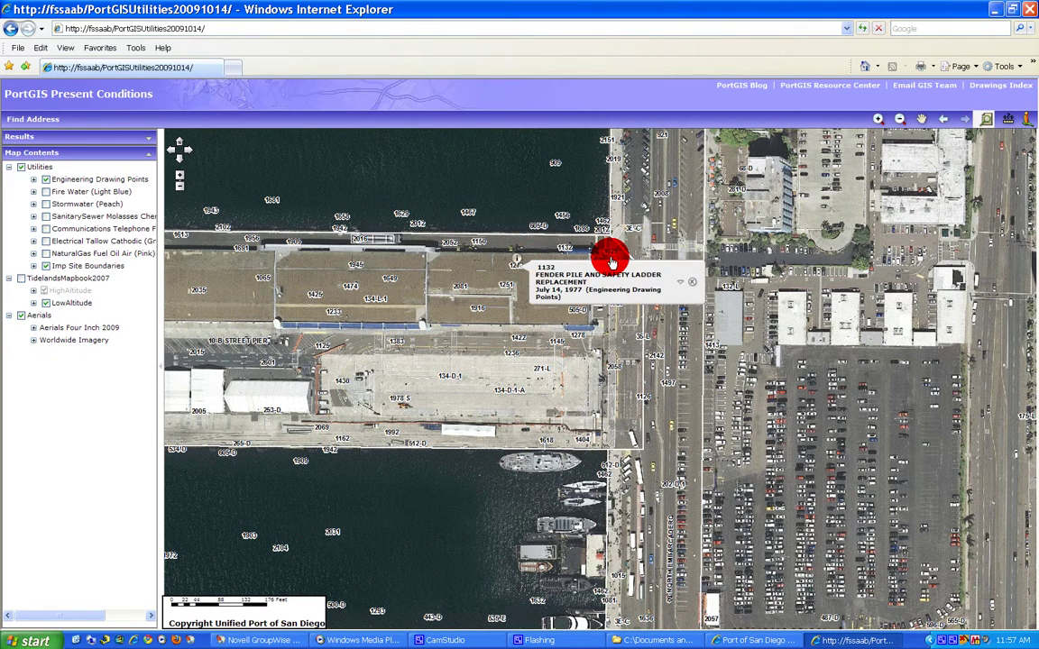
{"action": "left_click", "coordinate": [668, 284]}
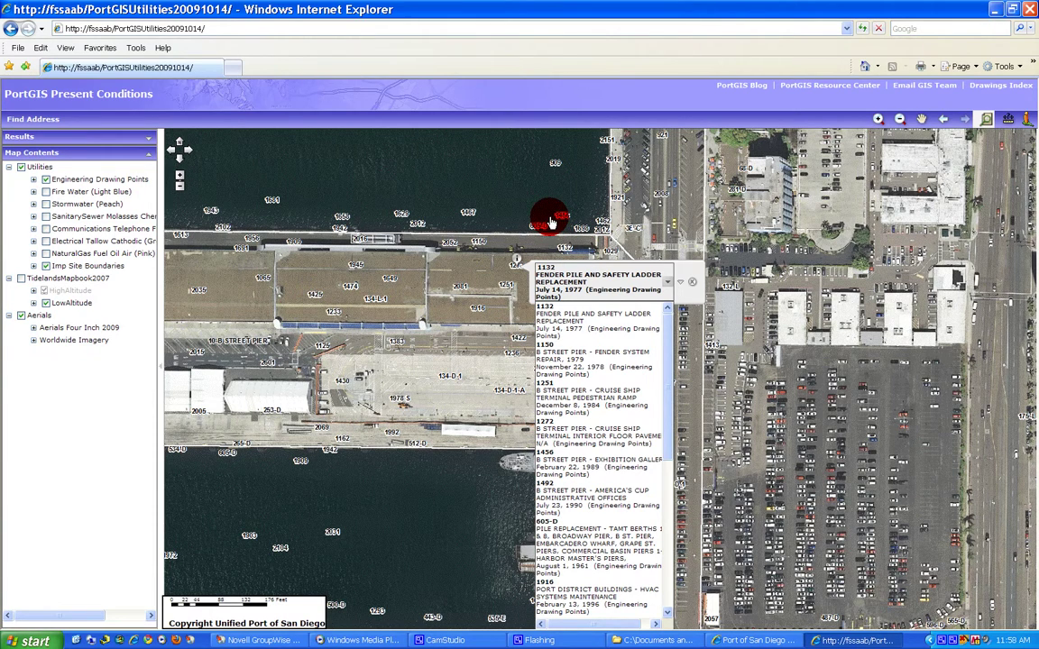
{"action": "scroll", "coordinate": [675, 373], "scroll_direction": "down", "scroll_amount": 5}
{"action": "scroll", "coordinate": [678, 368], "scroll_direction": "up", "scroll_amount": 5}
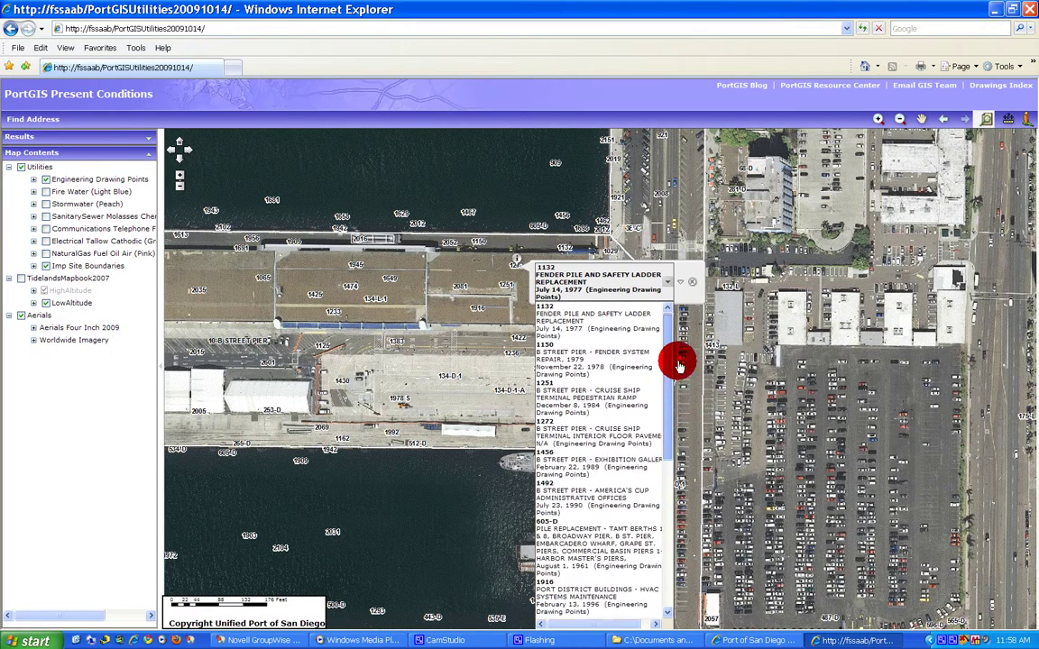
{"action": "scroll", "coordinate": [677, 406], "scroll_direction": "down", "scroll_amount": 5}
{"action": "scroll", "coordinate": [673, 377], "scroll_direction": "up", "scroll_amount": 5}
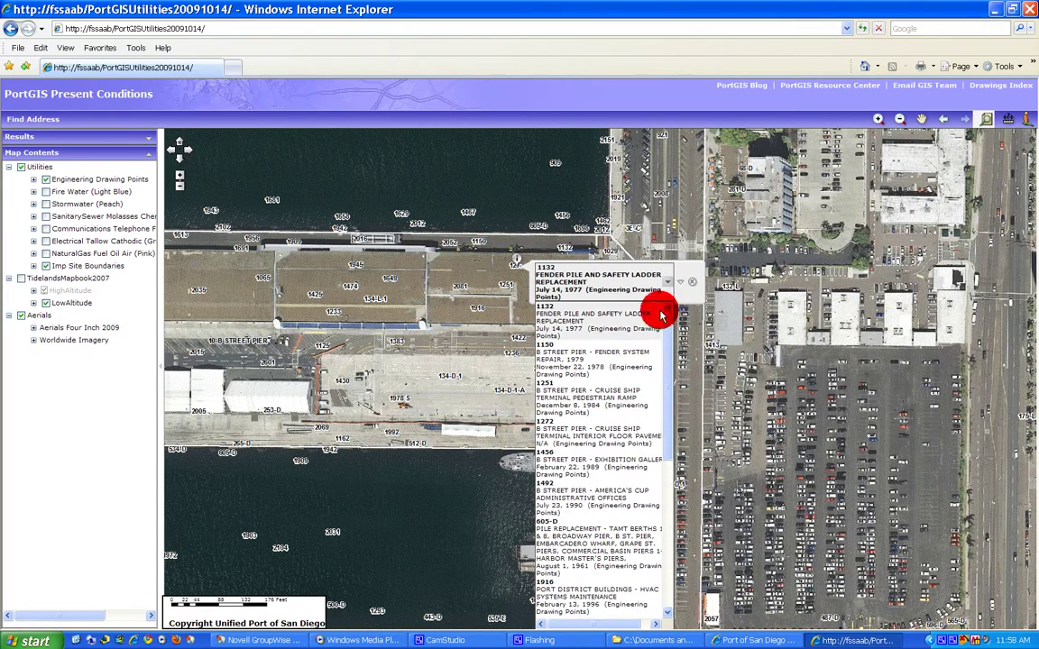
{"action": "left_click", "coordinate": [692, 282]}
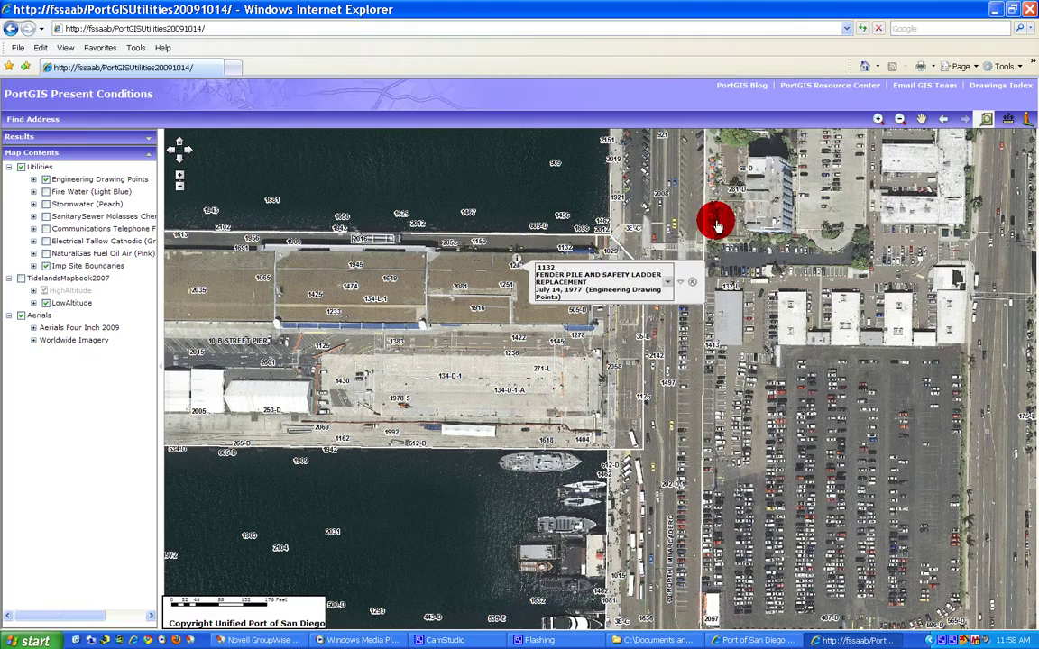
Step: Identify engineering drawing point 1272 at close range and expand the details of its first matching record
{"action": "left_click", "coordinate": [873, 117]}
{"action": "left_click_drag", "start_coordinate": [470, 234], "coordinate": [566, 291]}
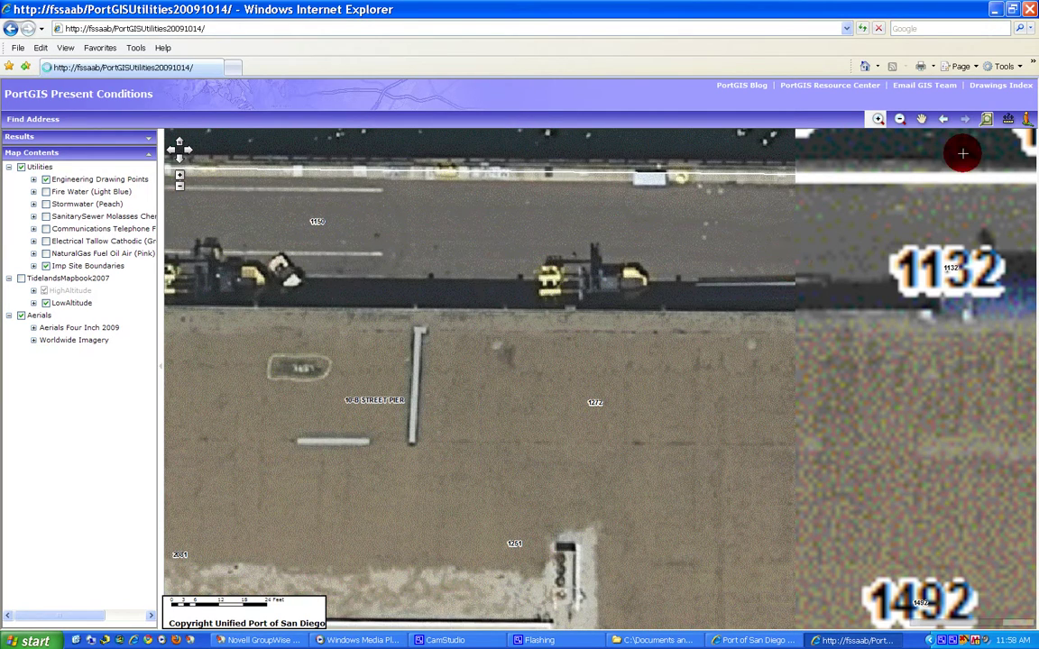
{"action": "left_click", "coordinate": [986, 119]}
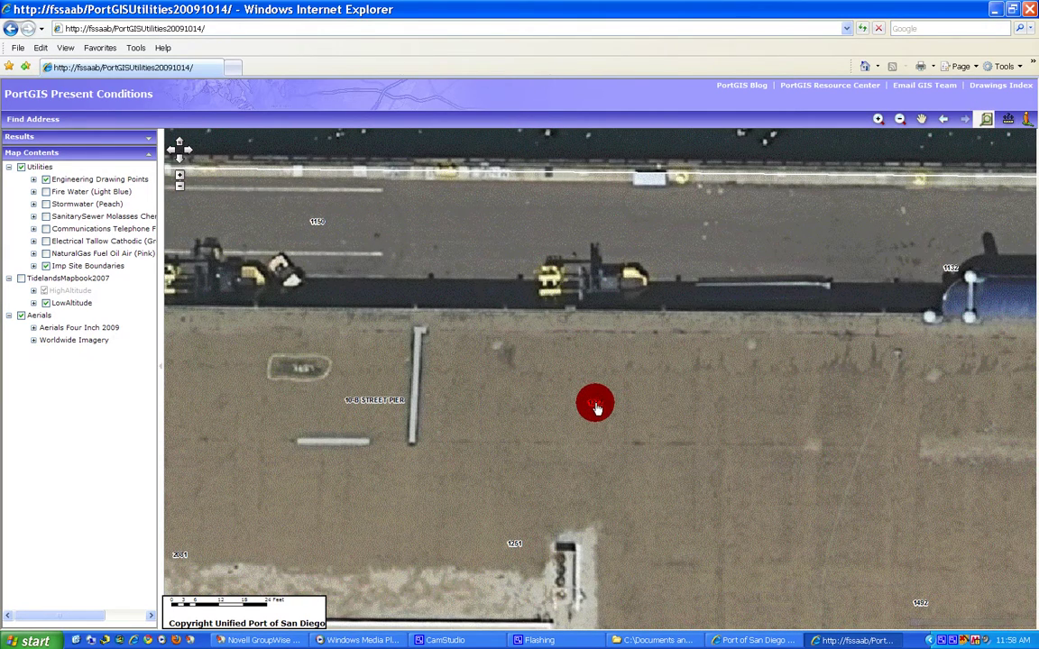
{"action": "left_click", "coordinate": [712, 386]}
{"action": "left_click", "coordinate": [747, 387]}
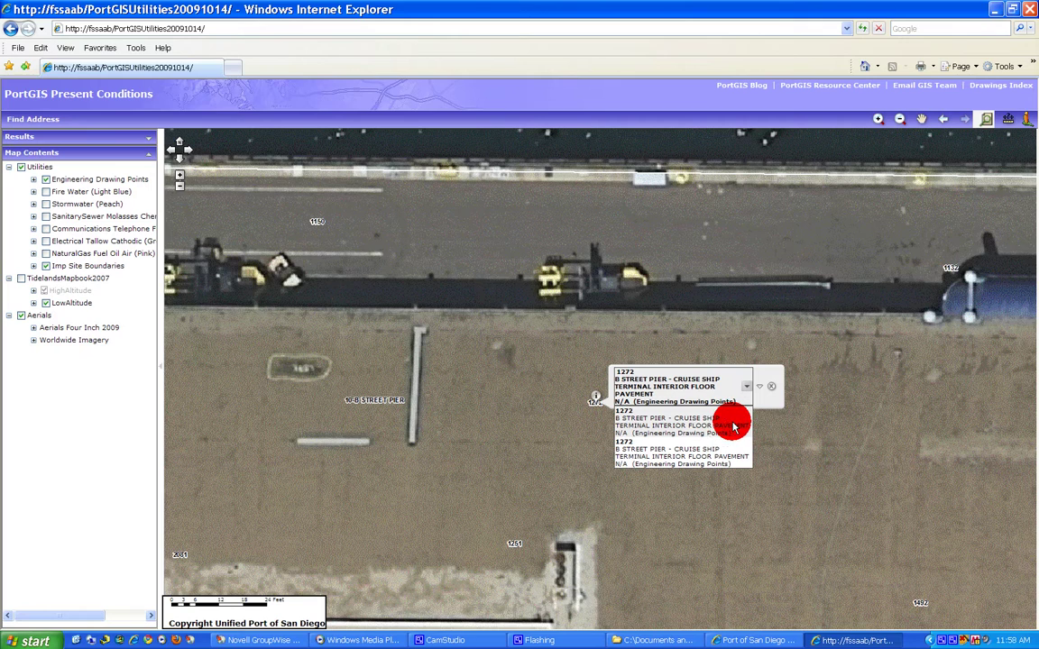
{"action": "left_click", "coordinate": [732, 426]}
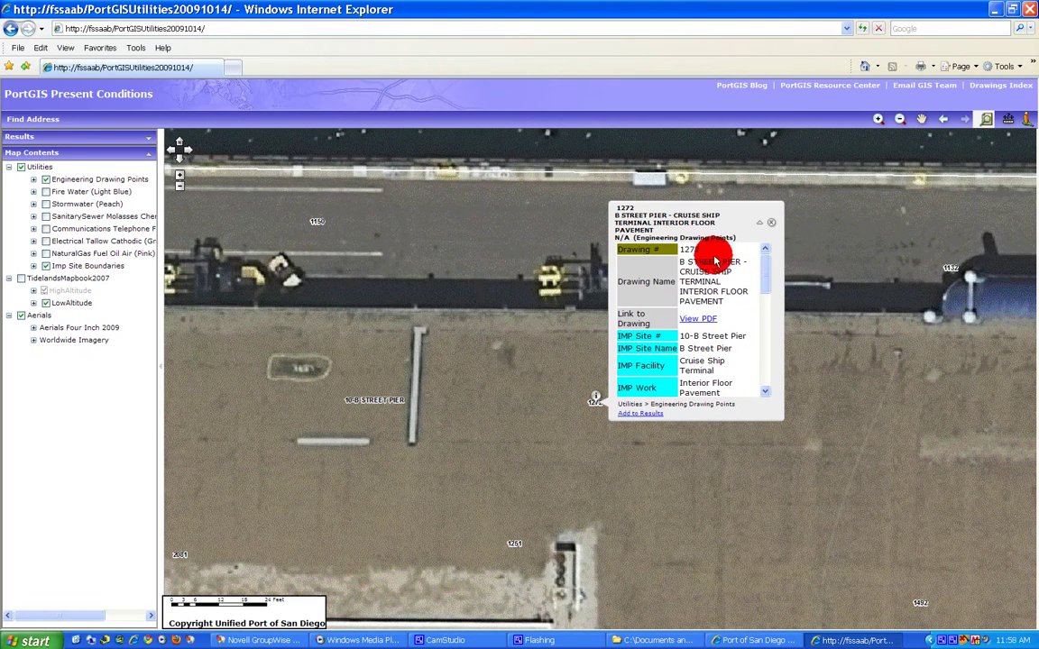
Step: Review the details of drawing 1272 and open its linked PDF, 1272_ALL.pdf, in a maximized window
{"action": "left_click_drag", "start_coordinate": [763, 269], "coordinate": [765, 365]}
{"action": "left_click_drag", "start_coordinate": [779, 320], "coordinate": [769, 279]}
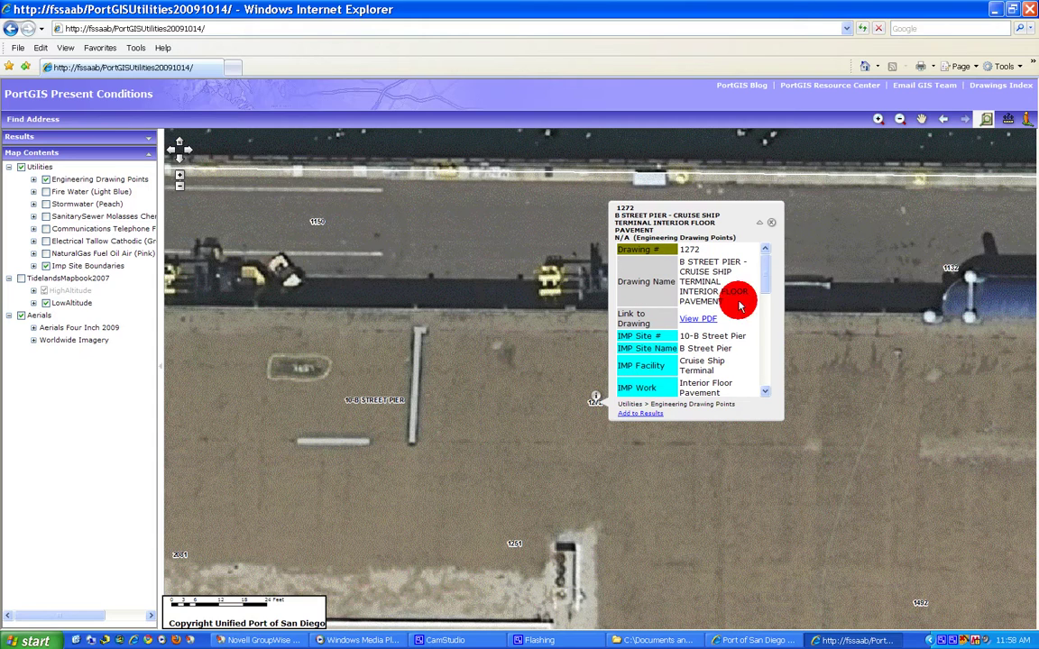
{"action": "mouse_move", "coordinate": [763, 285]}
{"action": "left_mouse_down"}
{"action": "mouse_move", "coordinate": [756, 354]}
{"action": "mouse_move", "coordinate": [771, 274]}
{"action": "mouse_move", "coordinate": [758, 440]}
{"action": "mouse_move", "coordinate": [777, 281]}
{"action": "left_mouse_up"}
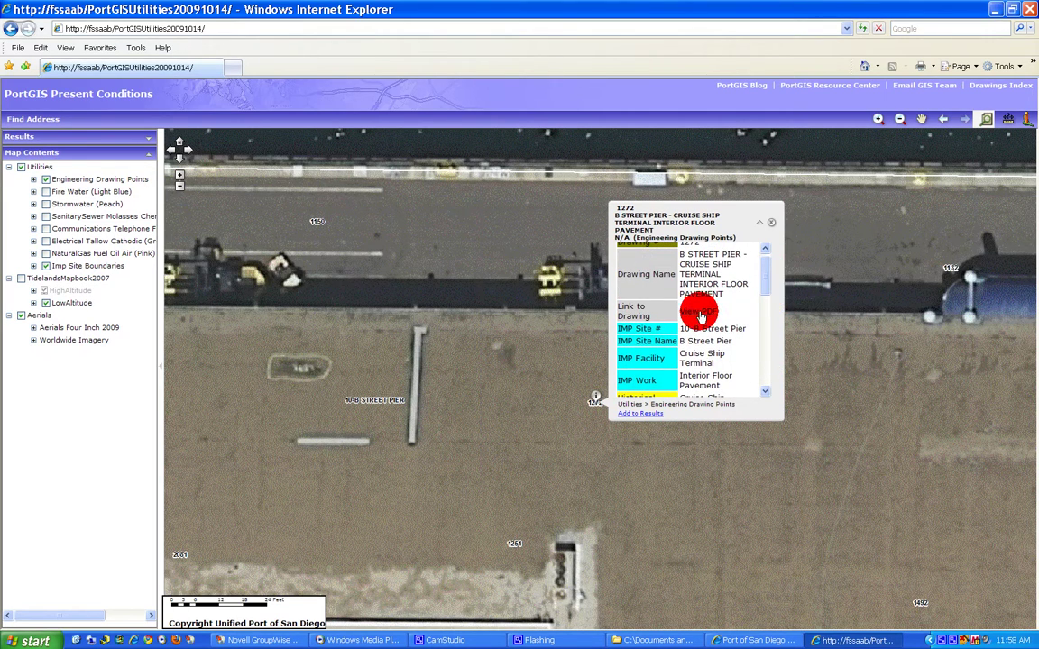
{"action": "left_click", "coordinate": [732, 316]}
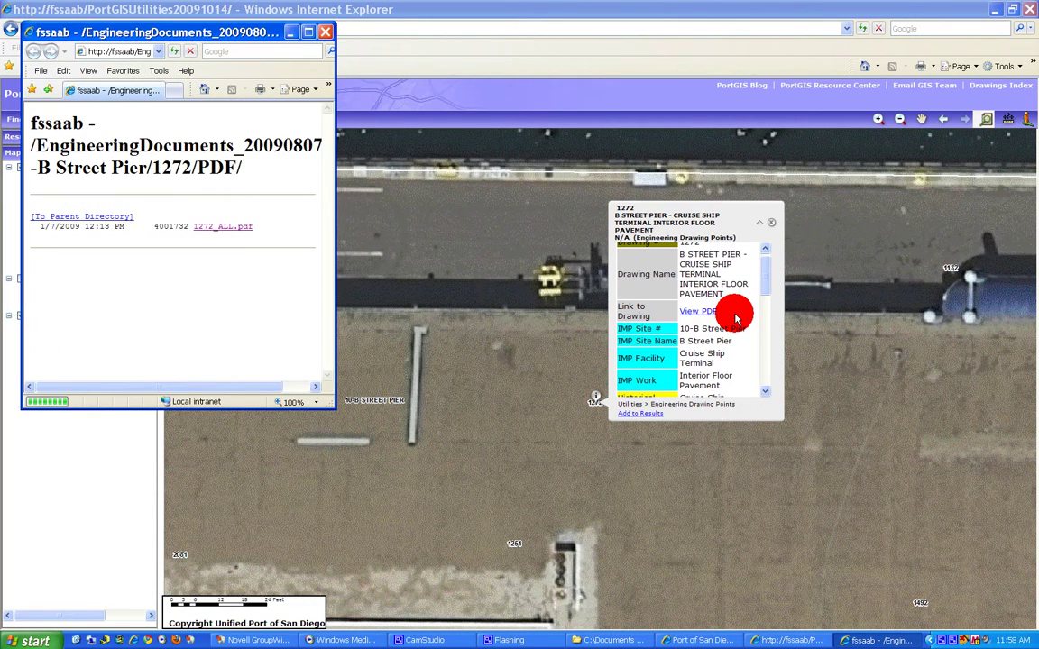
{"action": "left_click_drag", "start_coordinate": [204, 16], "coordinate": [275, 39]}
{"action": "left_click", "coordinate": [364, 40]}
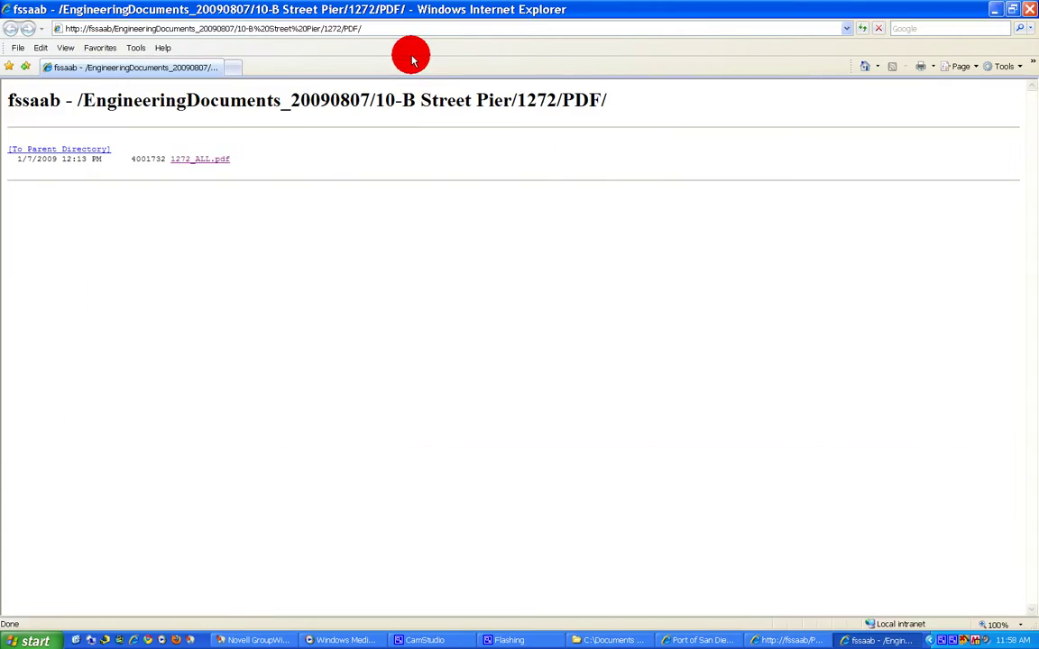
{"action": "left_click", "coordinate": [206, 160]}
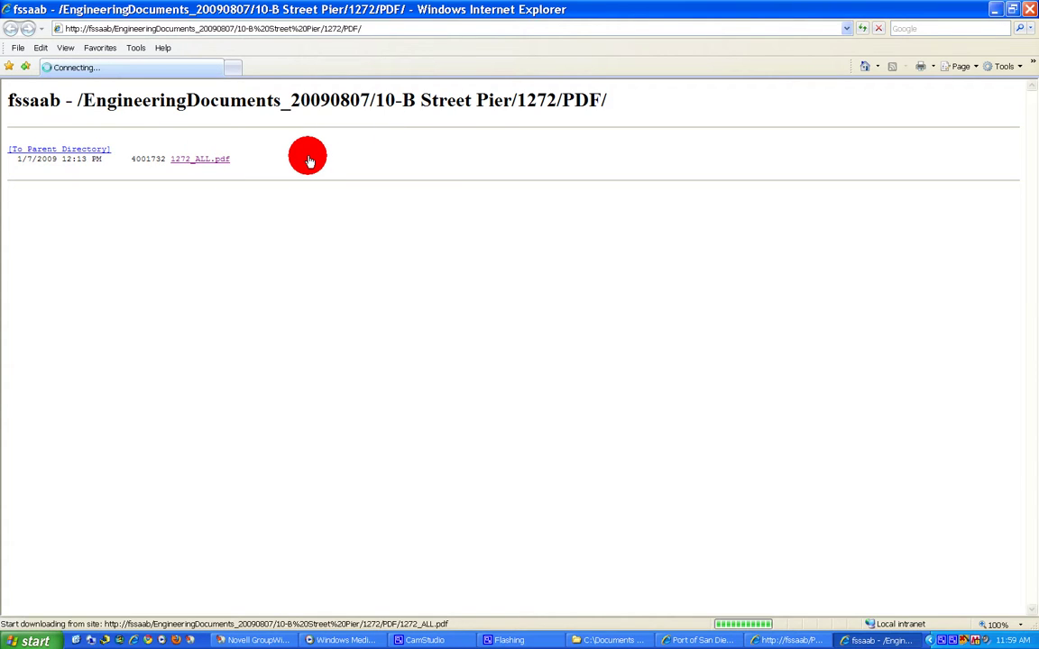
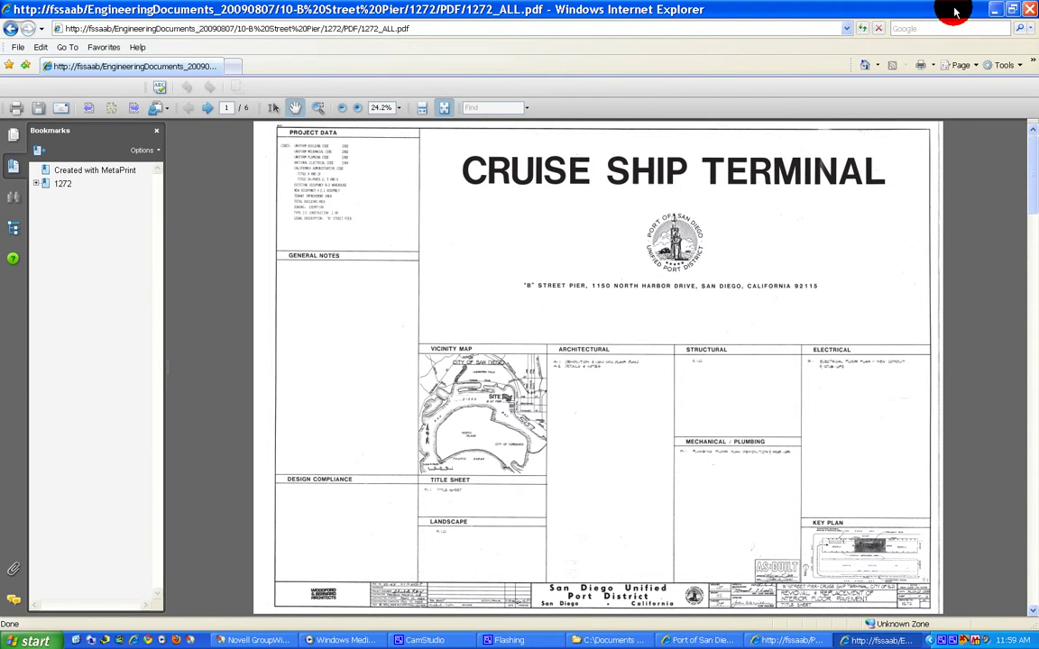
Step: Return from the PDF to the map, close the drawing 1272 details, and zoom out to show the whole B Street Pier
{"action": "key", "text": "alt+Left"}
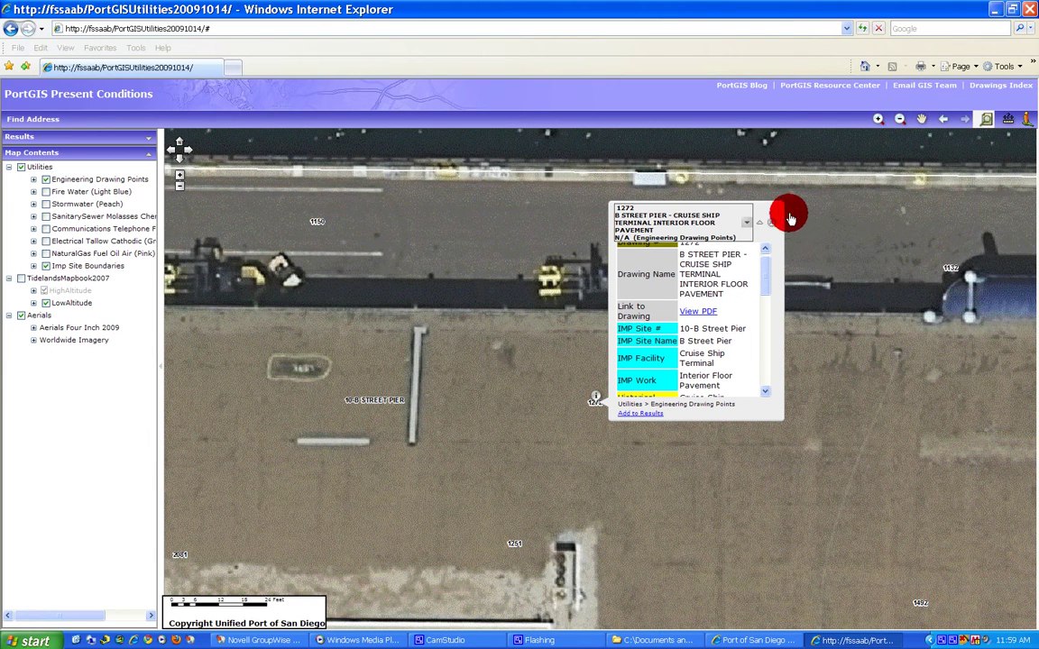
{"action": "left_click", "coordinate": [779, 221]}
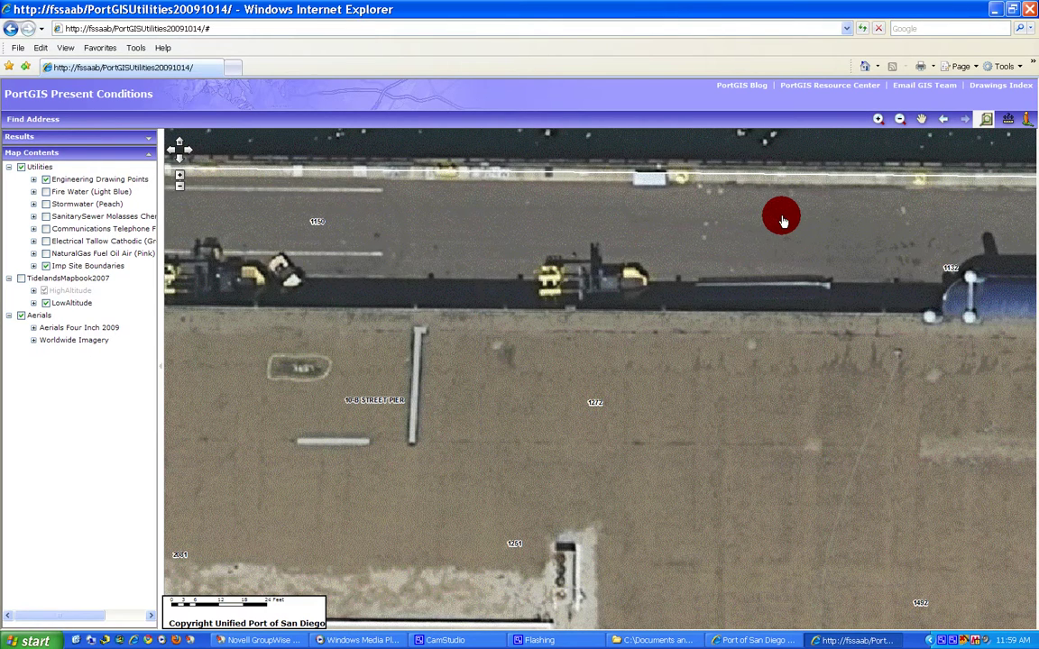
{"action": "left_click", "coordinate": [898, 118]}
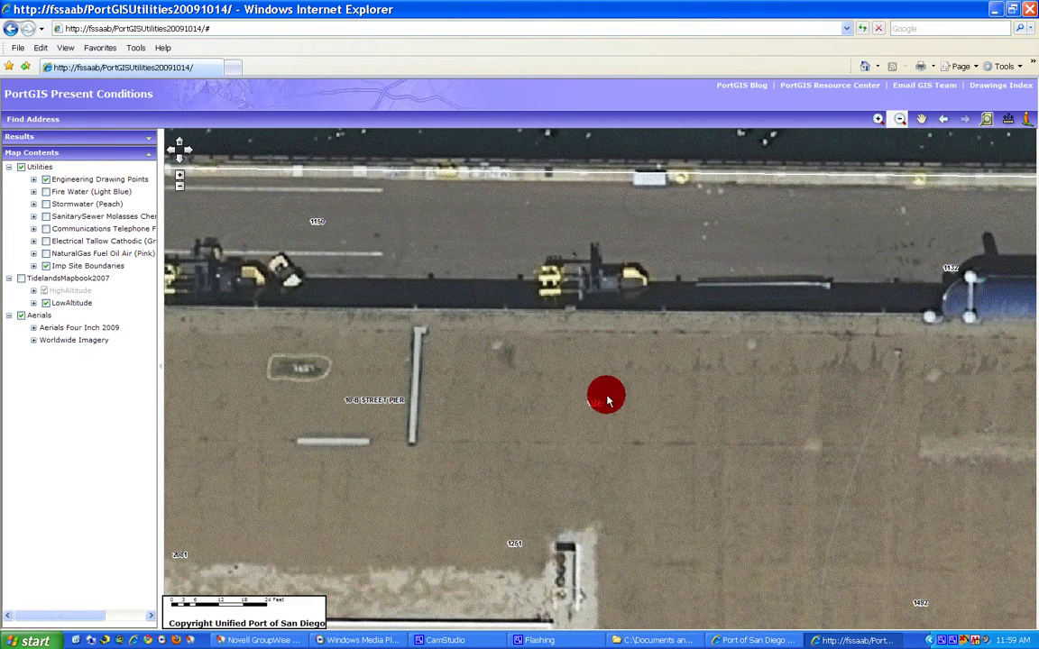
{"action": "left_click_drag", "start_coordinate": [550, 364], "coordinate": [669, 437]}
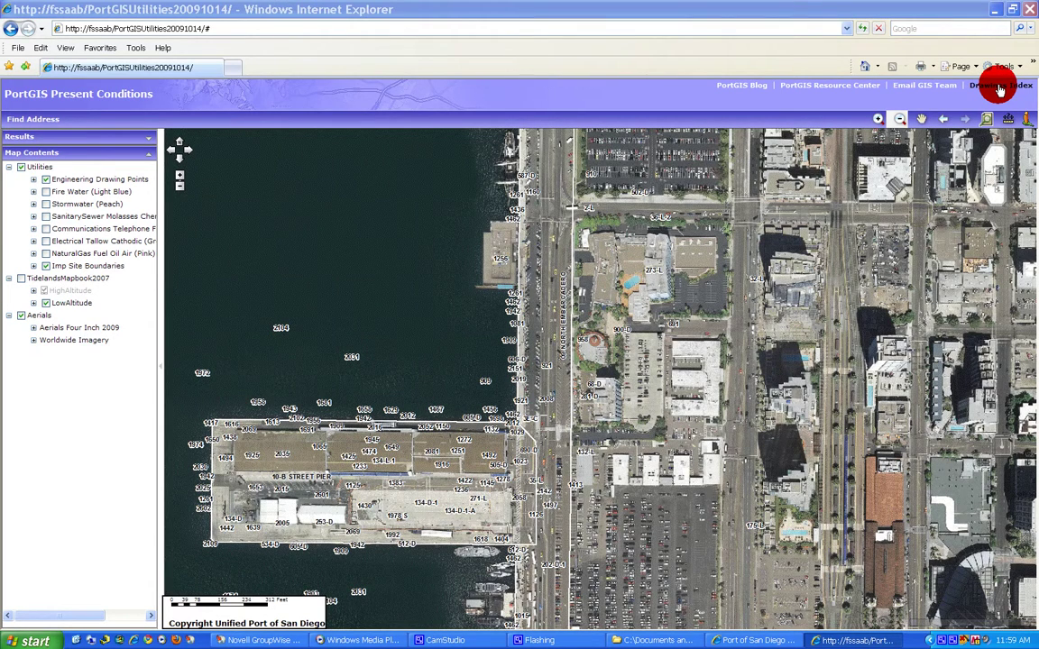
Step: Open the Drawings Index and go into the 11-BROADWAY PIER folder of engineering drawings
{"action": "left_click", "coordinate": [999, 87]}
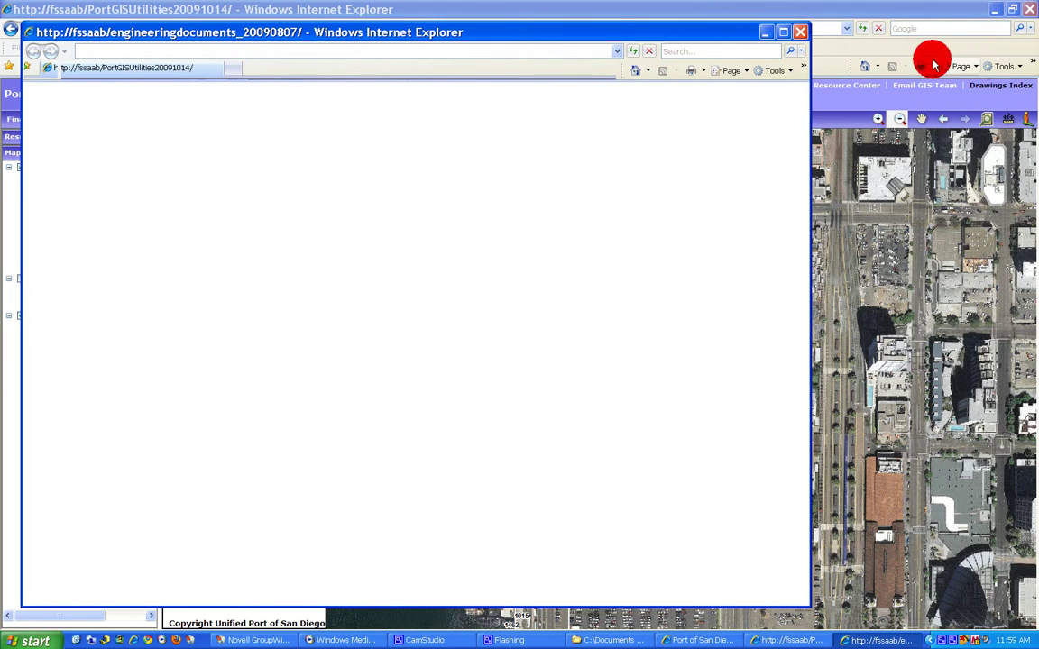
{"action": "left_click_drag", "start_coordinate": [585, 29], "coordinate": [662, 30]}
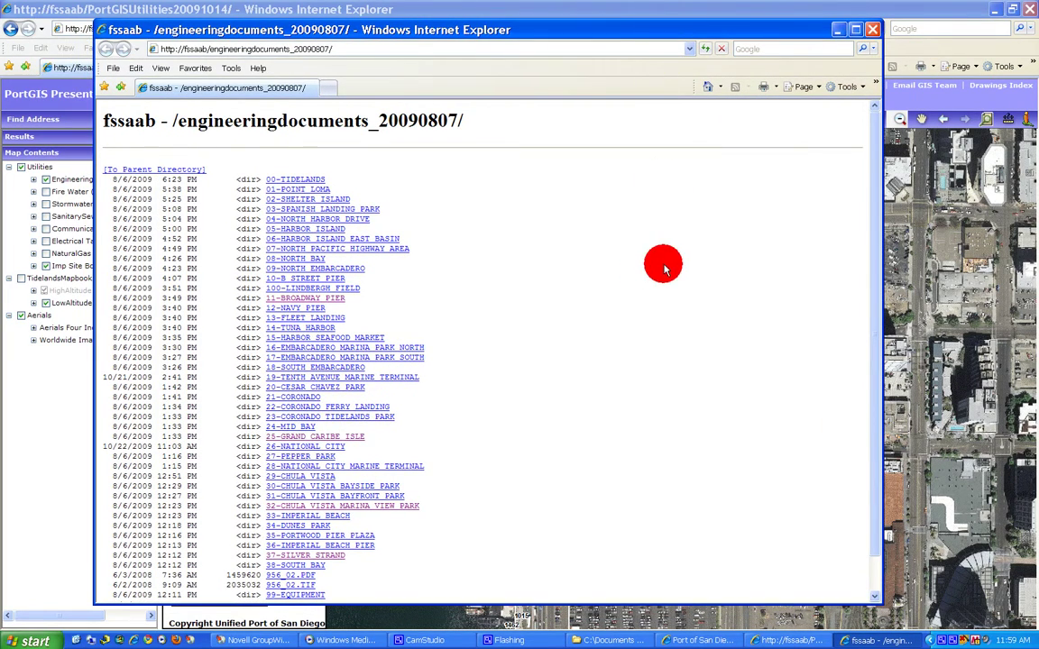
{"action": "left_click_drag", "start_coordinate": [869, 311], "coordinate": [882, 369]}
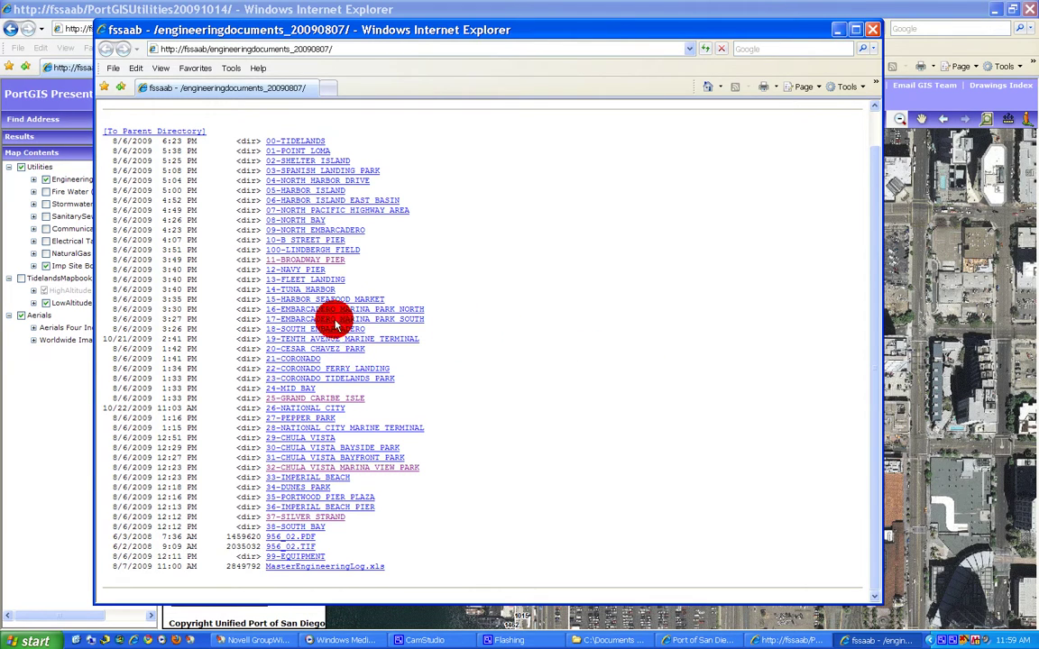
{"action": "left_click", "coordinate": [292, 260]}
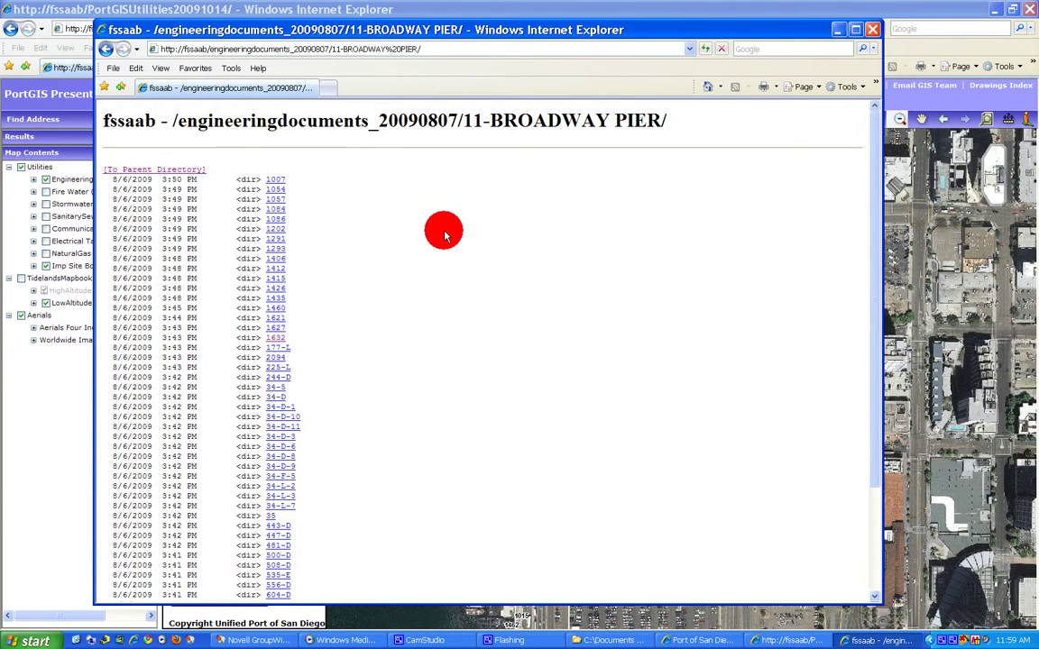
Step: Look through the drawing folders listed for Broadway Pier and return to the main index of site folders
{"action": "left_click_drag", "start_coordinate": [430, 32], "coordinate": [547, 44]}
{"action": "scroll", "coordinate": [509, 481], "scroll_direction": "down", "scroll_amount": 2}
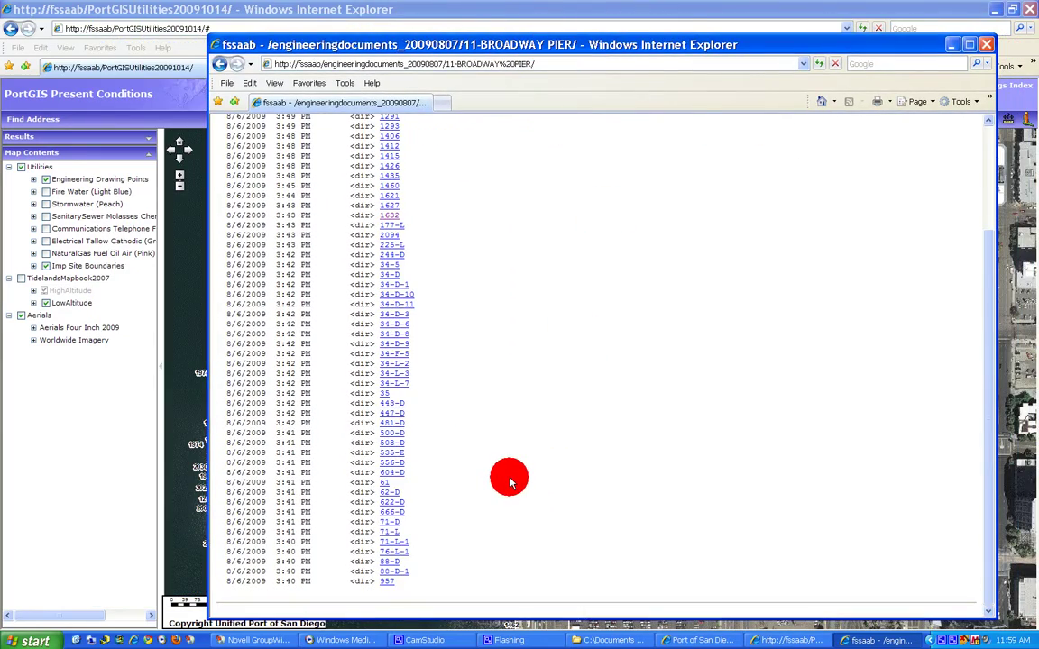
{"action": "scroll", "coordinate": [447, 499], "scroll_direction": "up", "scroll_amount": 2}
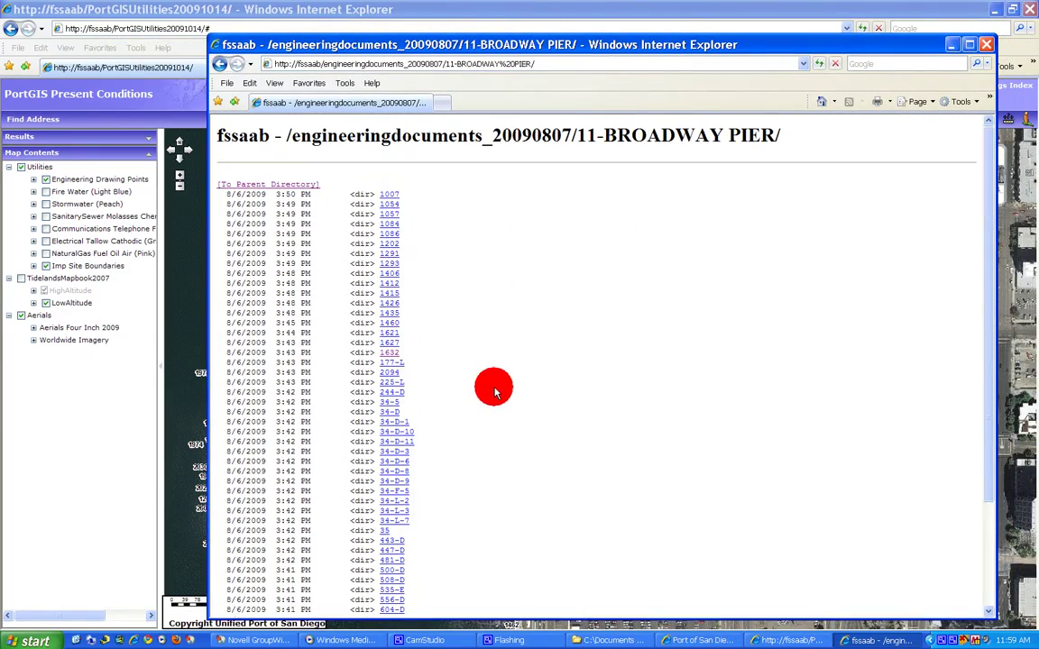
{"action": "left_click", "coordinate": [220, 63]}
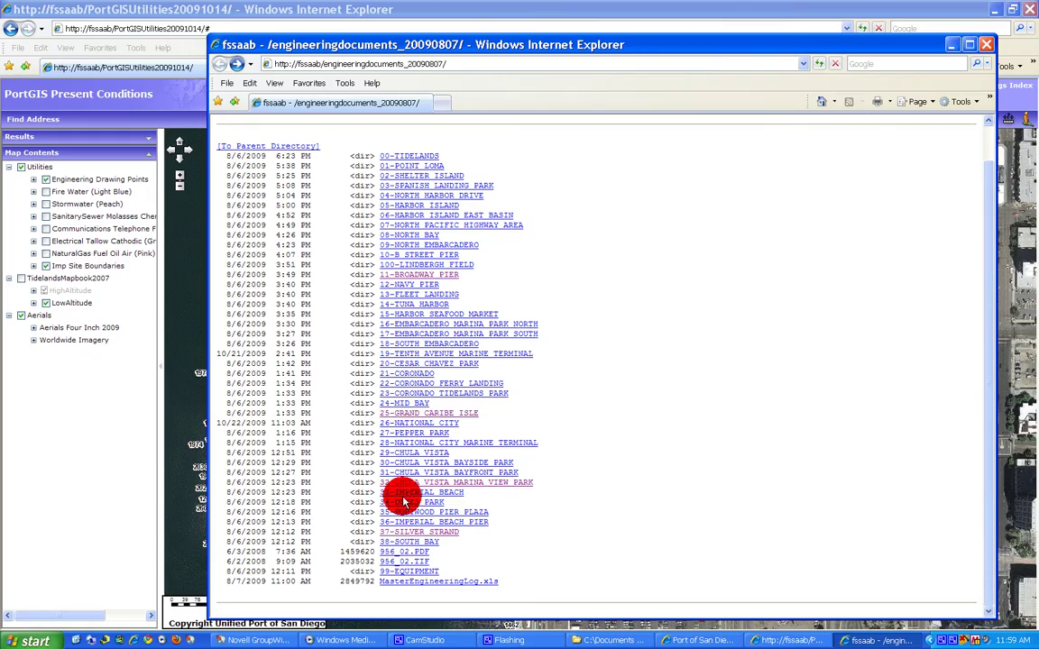
{"action": "left_click_drag", "start_coordinate": [473, 47], "coordinate": [487, 28]}
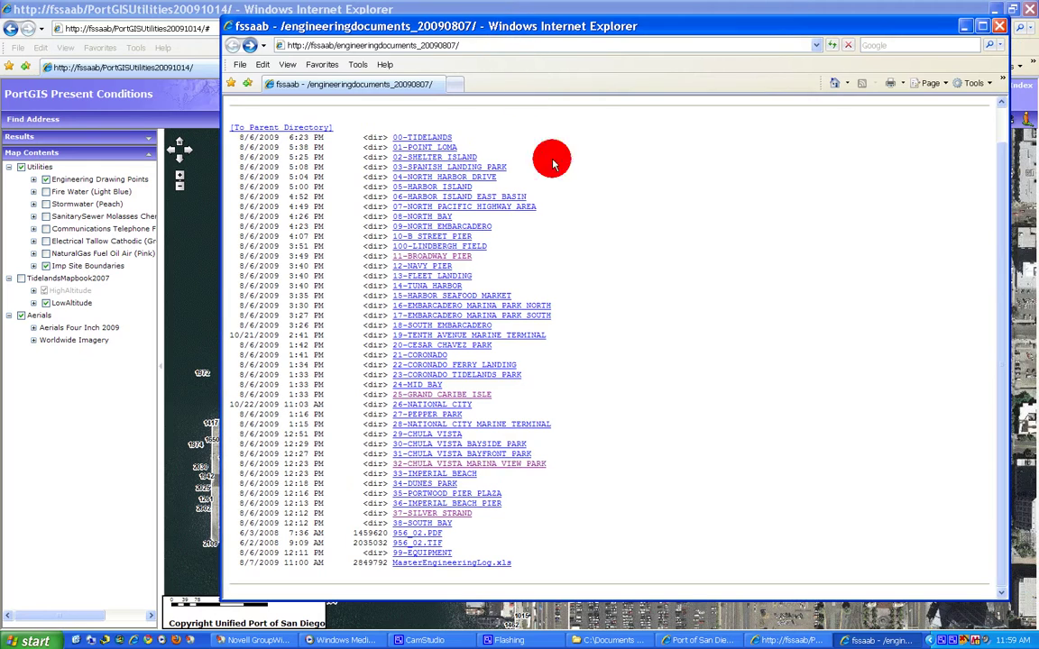
Step: Open 1272_ALL.pdf from the PDF folder of drawing 1272 under 10-B STREET PIER, and close the index window after viewing it
{"action": "left_click", "coordinate": [419, 236]}
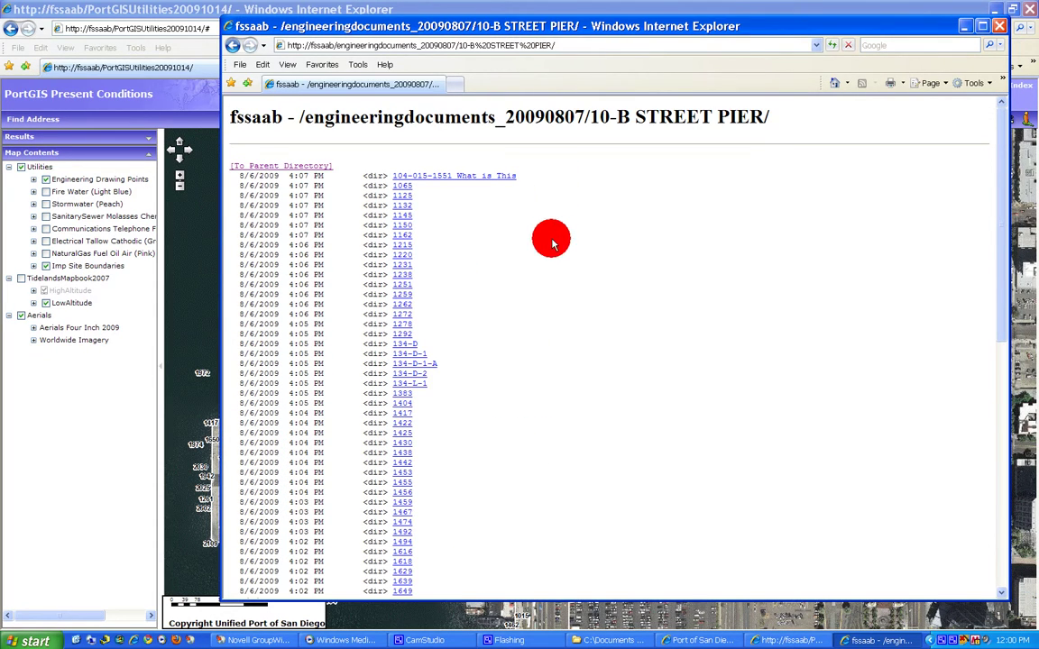
{"action": "left_click", "coordinate": [403, 318]}
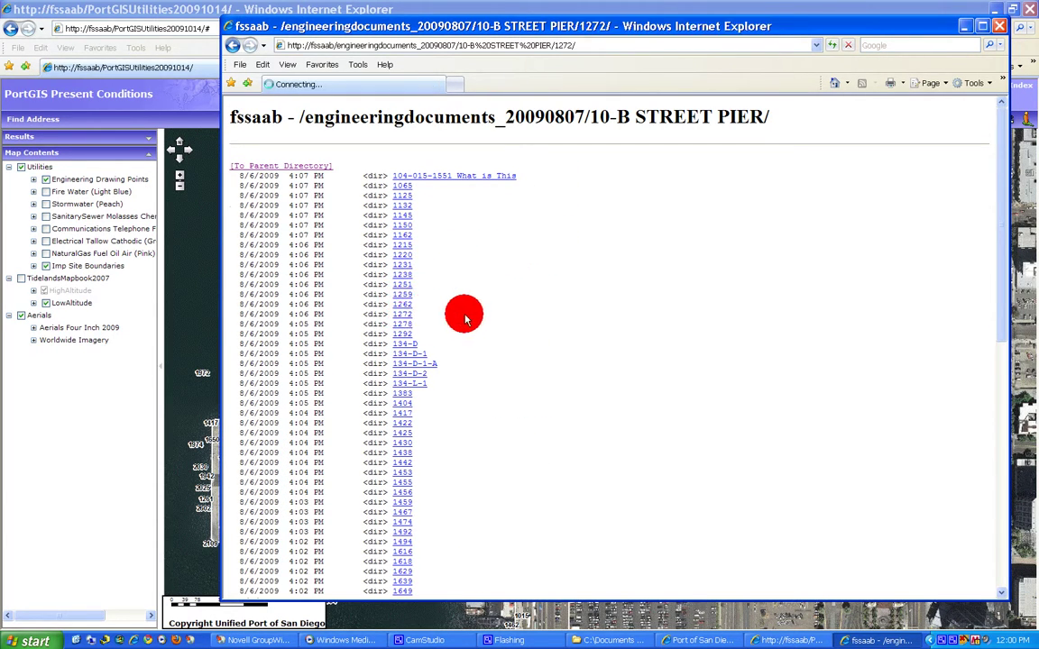
{"action": "left_click", "coordinate": [399, 177]}
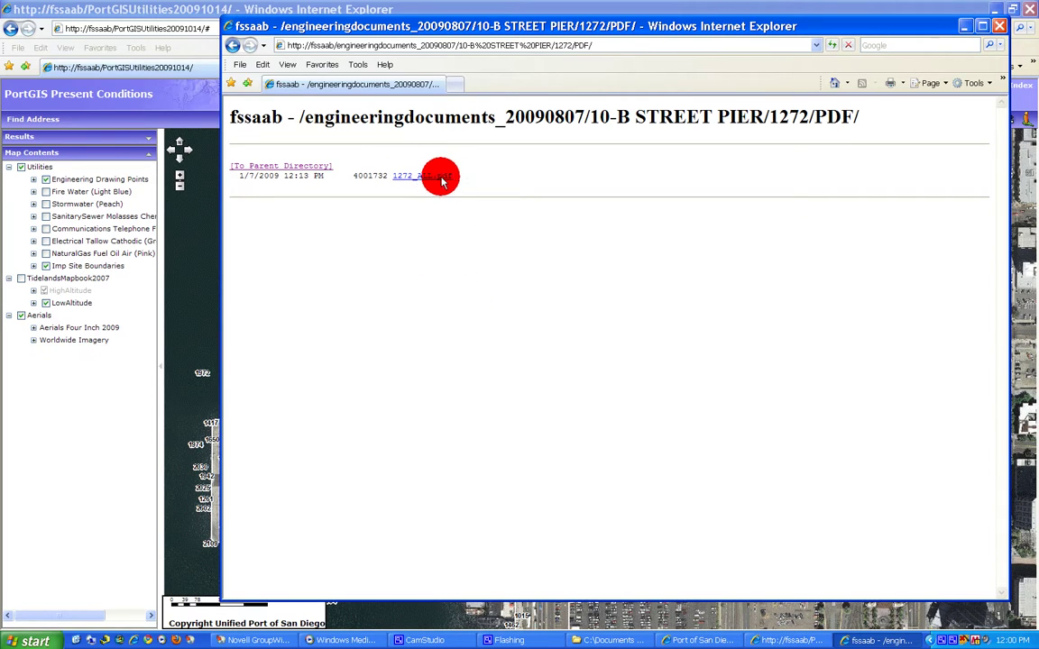
{"action": "left_click", "coordinate": [437, 176]}
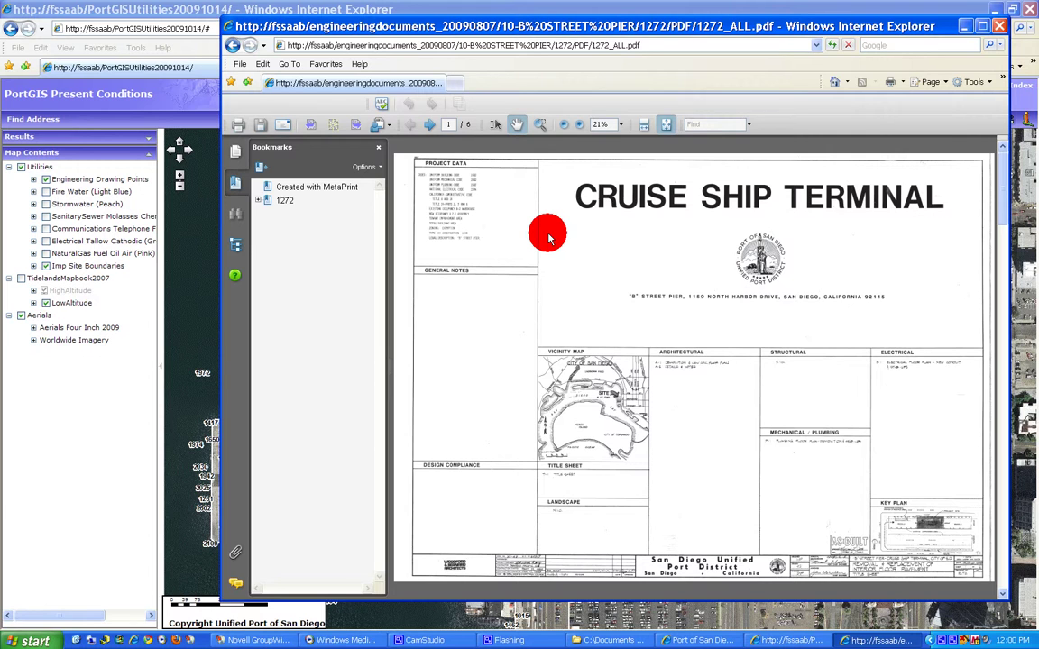
{"action": "left_click", "coordinate": [999, 27]}
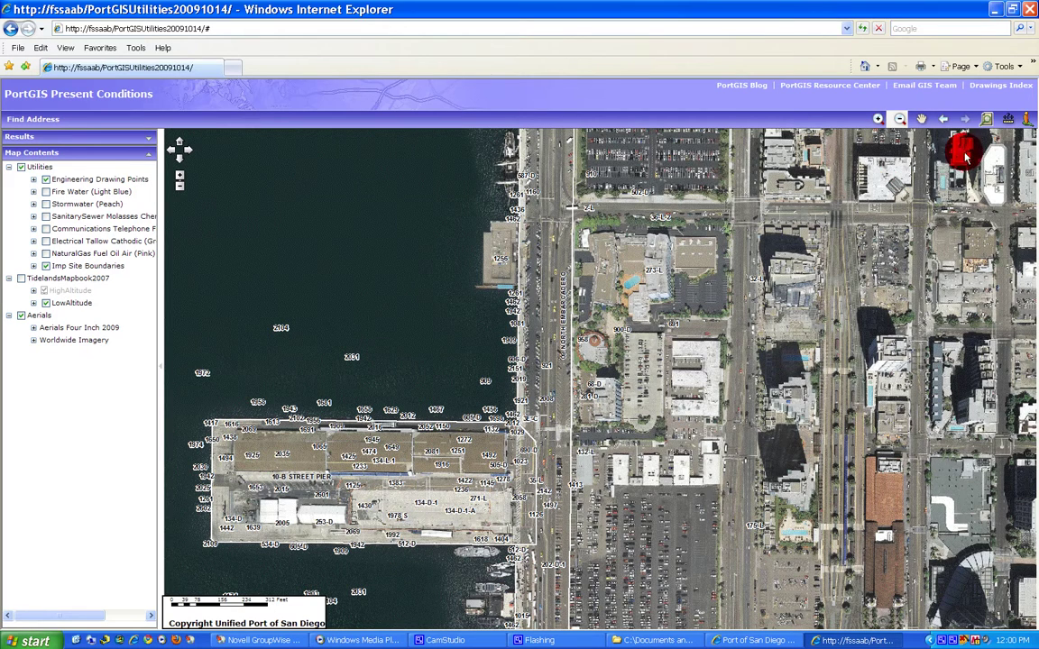
Step: Identify the engineering drawing points on the B Street Pier, review the list of matching records, and close the results
{"action": "left_click", "coordinate": [987, 123]}
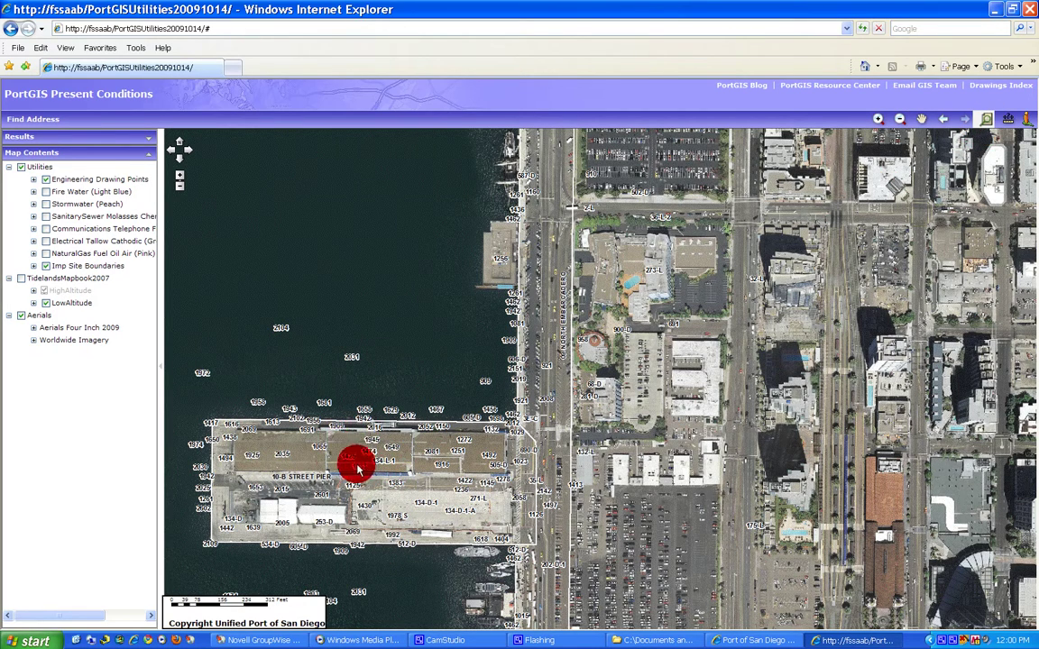
{"action": "left_click", "coordinate": [463, 438]}
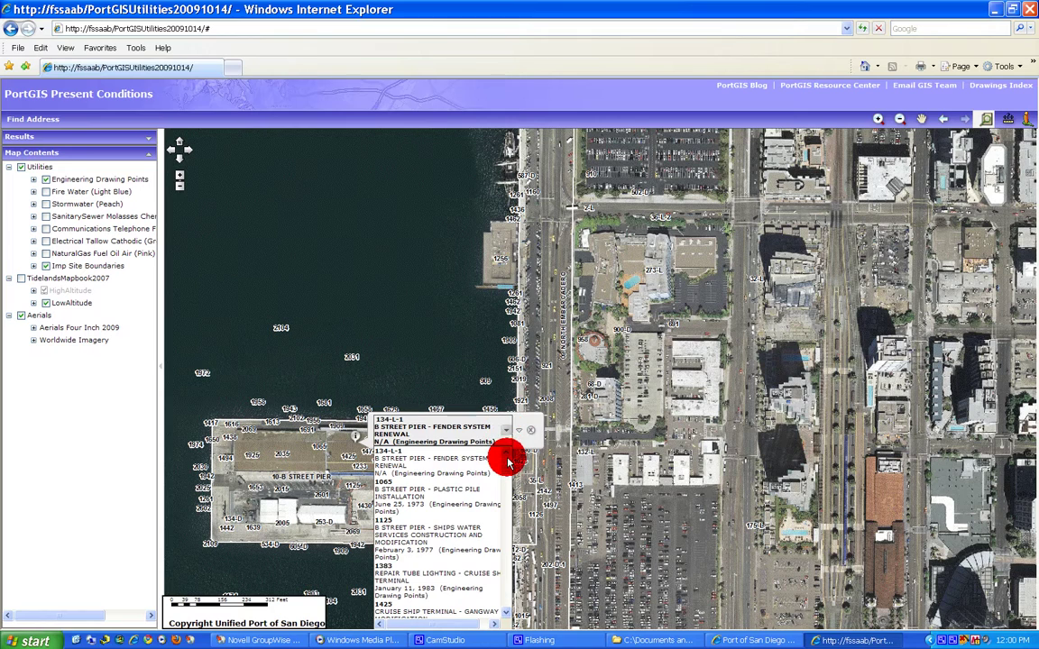
{"action": "scroll", "coordinate": [505, 462], "scroll_direction": "down", "scroll_amount": 1}
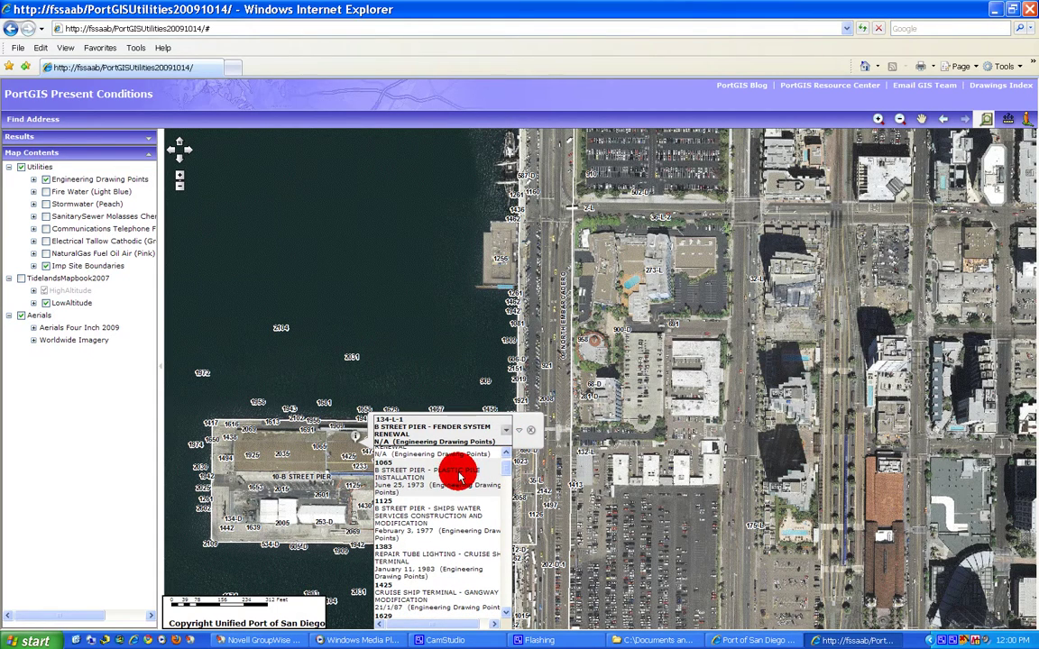
{"action": "scroll", "coordinate": [505, 479], "scroll_direction": "down", "scroll_amount": 3}
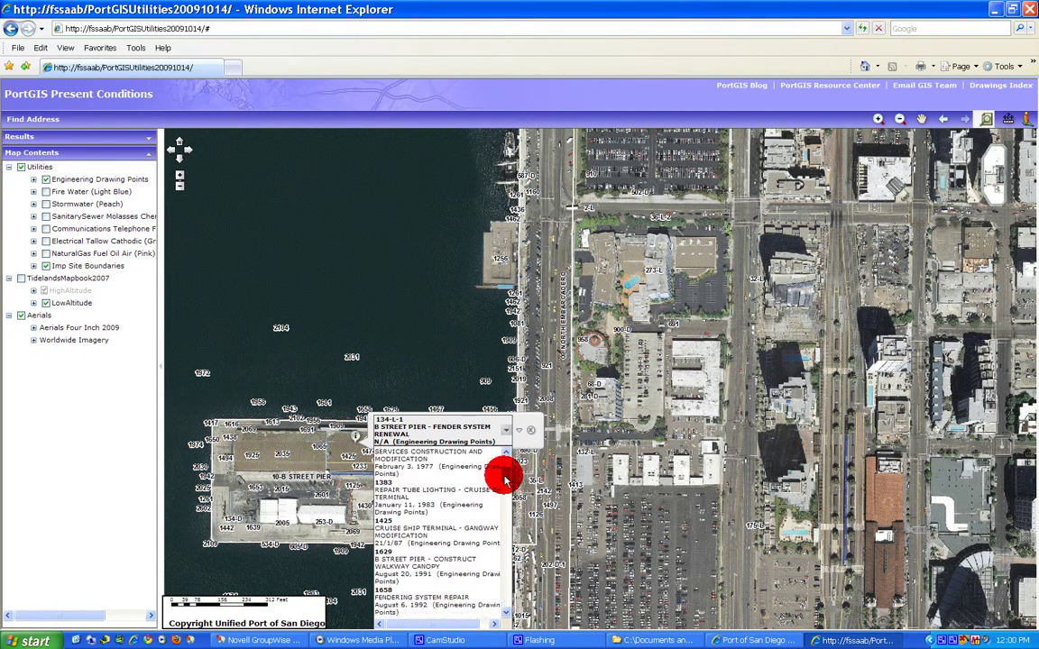
{"action": "scroll", "coordinate": [505, 478], "scroll_direction": "down", "scroll_amount": 3}
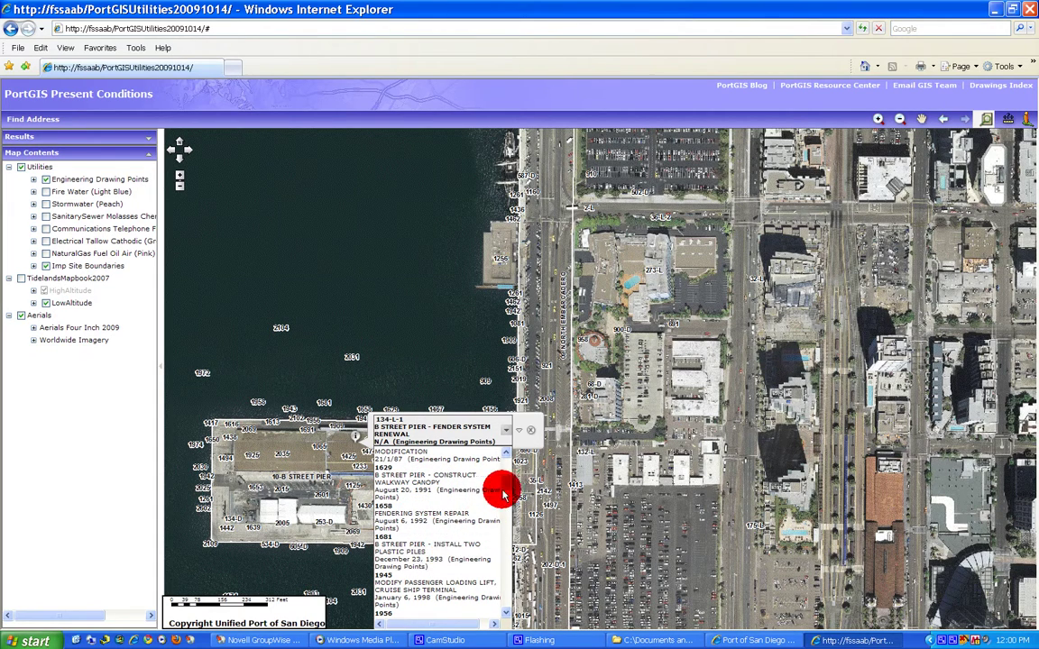
{"action": "scroll", "coordinate": [503, 492], "scroll_direction": "down", "scroll_amount": 3}
{"action": "scroll", "coordinate": [505, 496], "scroll_direction": "down", "scroll_amount": 2}
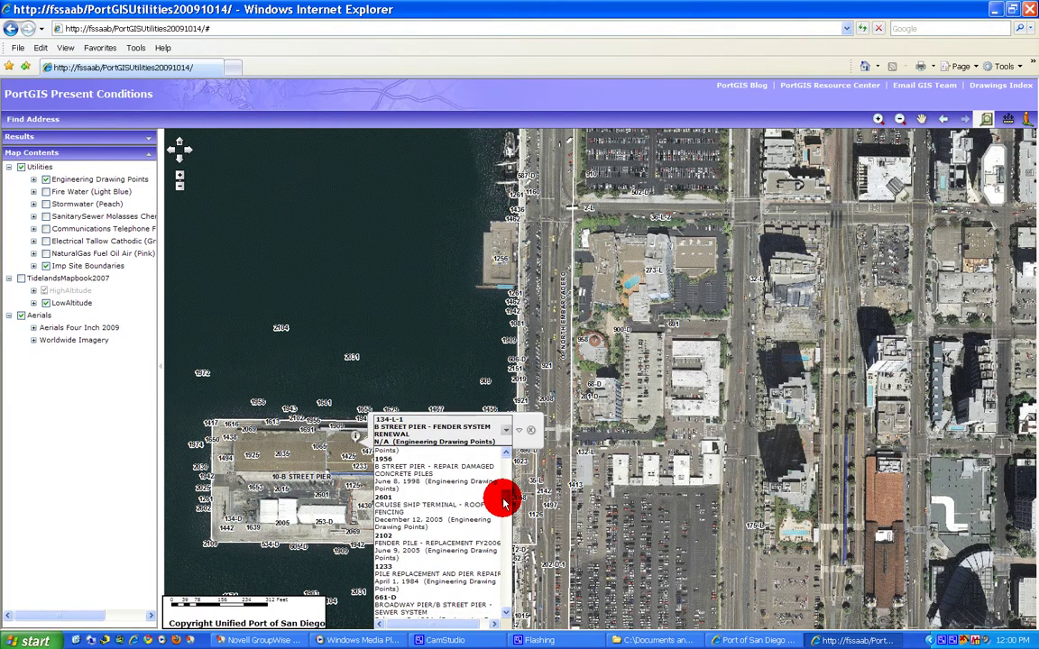
{"action": "scroll", "coordinate": [505, 502], "scroll_direction": "down", "scroll_amount": 2}
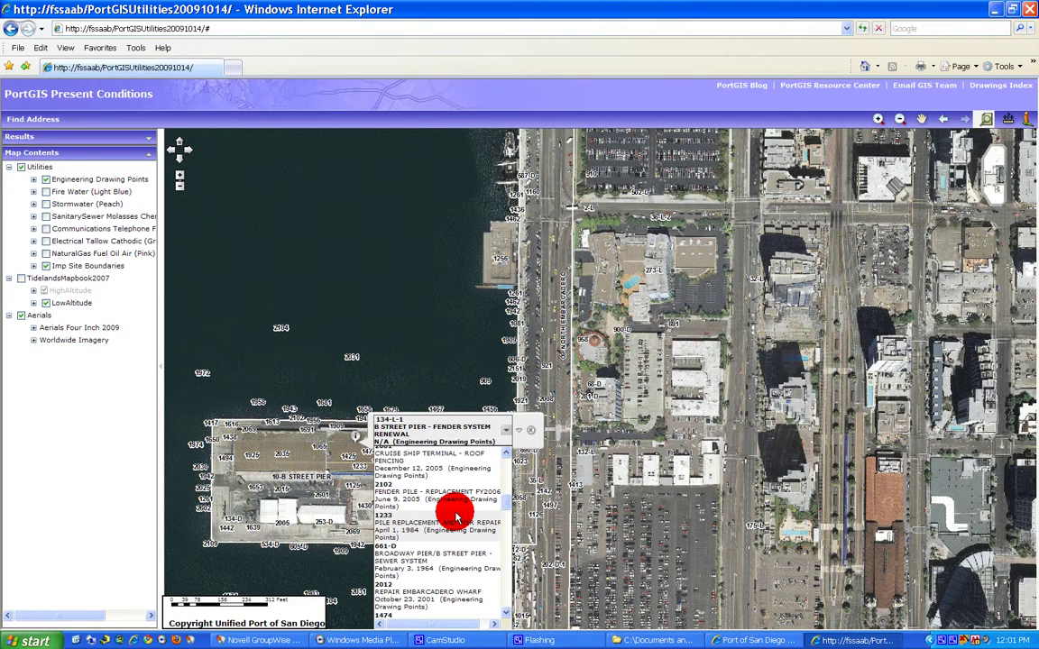
{"action": "left_click", "coordinate": [530, 431]}
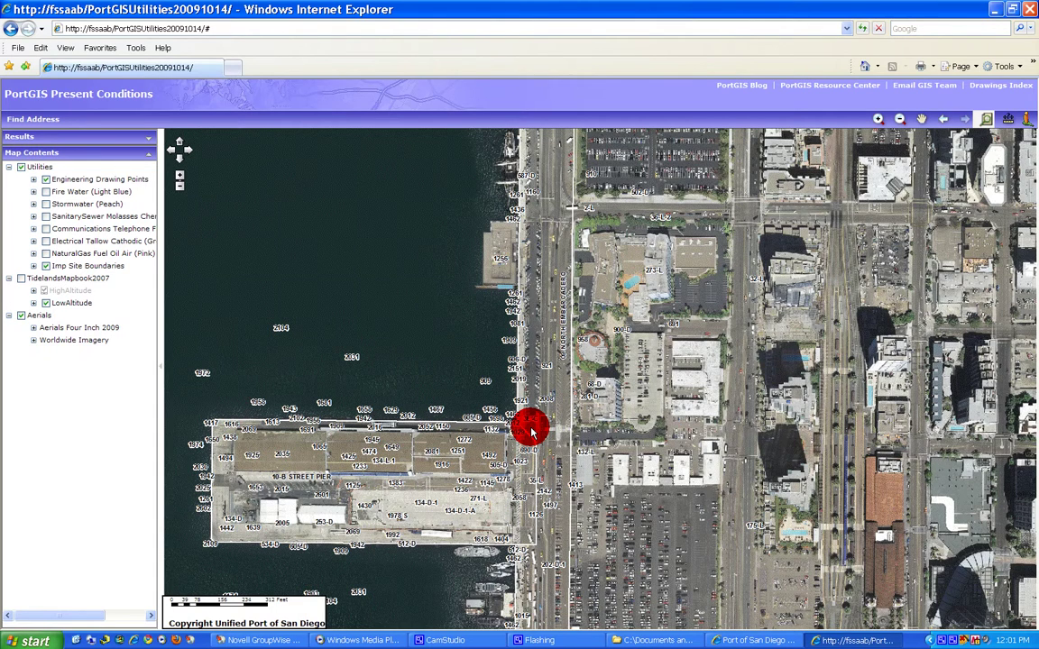